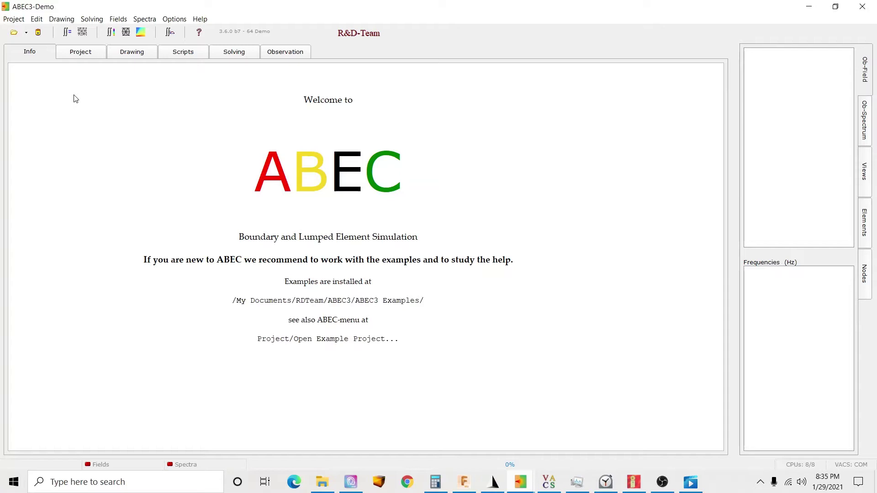
Step: Create a blank project and save it as 'New project.abec' in the M212 Modeling folder
click(17, 21)
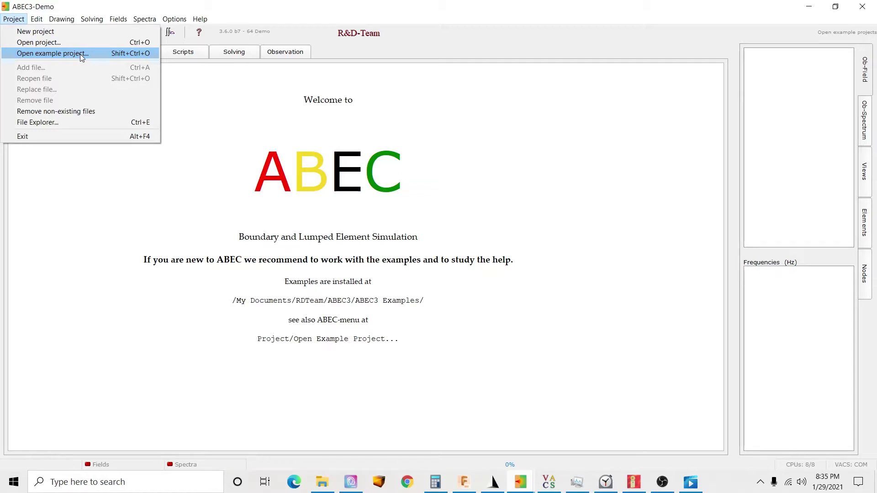
click(62, 35)
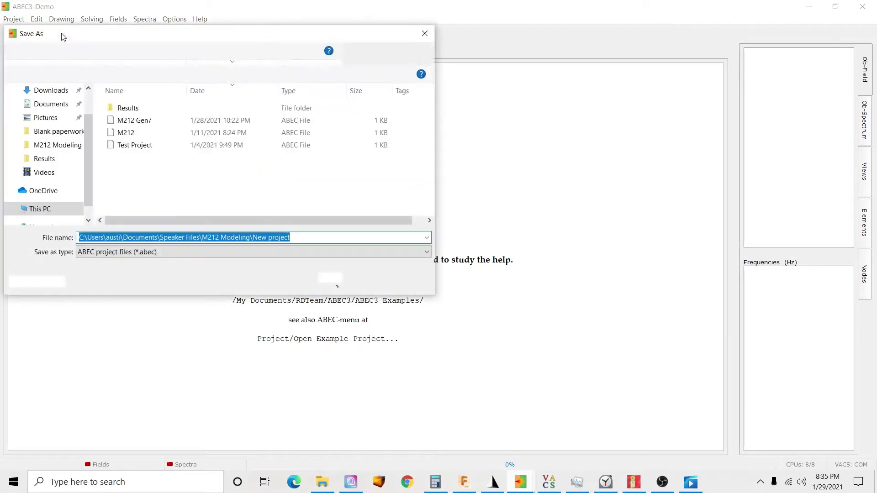
click(344, 280)
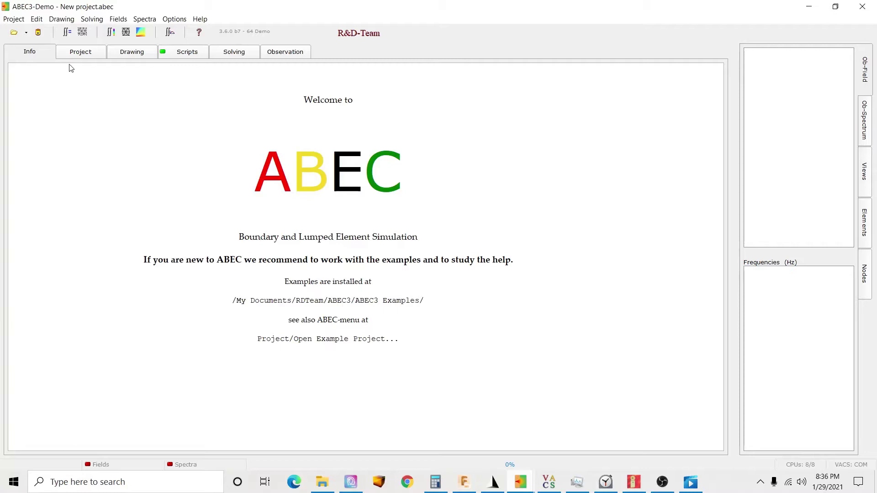
Step: Show the Project tab's file tree and inspect the Direct Sound Script and Mesh Files categories
click(81, 53)
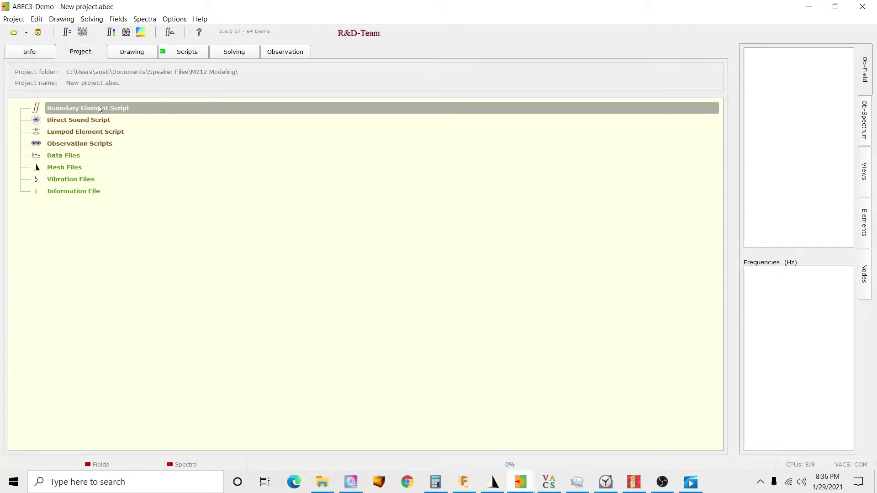
click(98, 120)
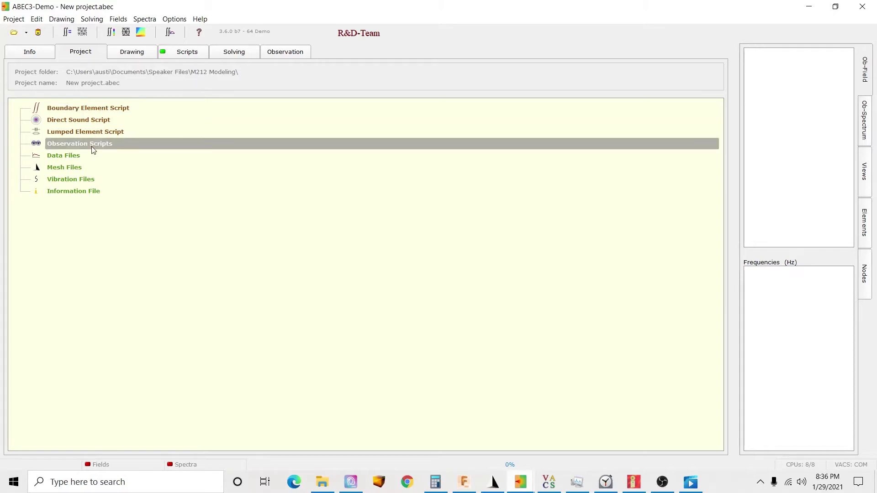
click(74, 170)
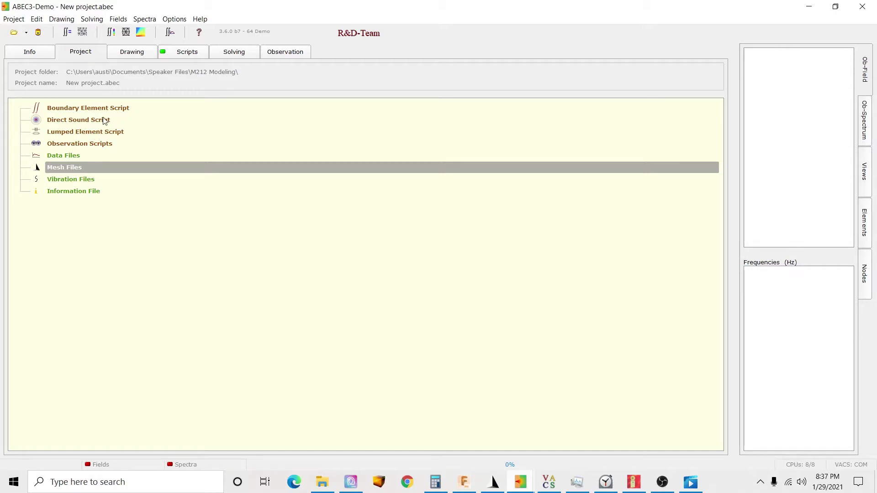
Step: Add Results\M212 Gen9 Solving Script.txt as the Boundary Element Script, loading frequencies 500–20000 Hz
right_click(97, 114)
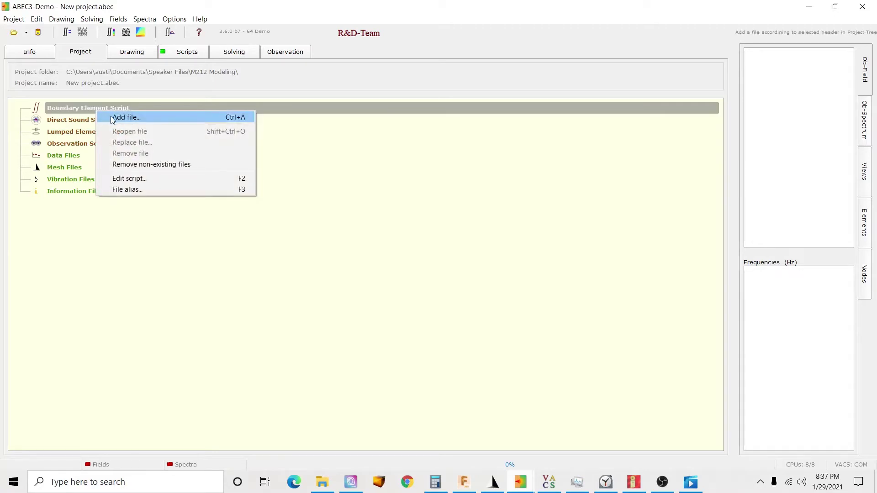
click(114, 118)
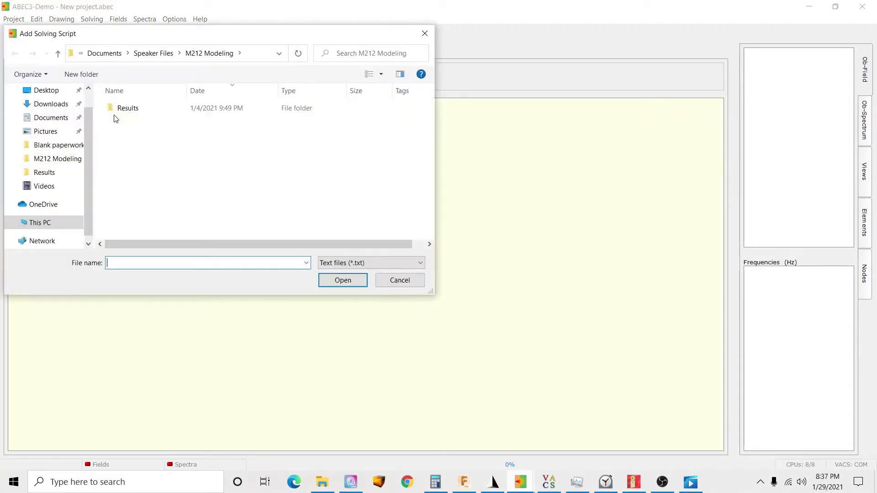
double_click(129, 111)
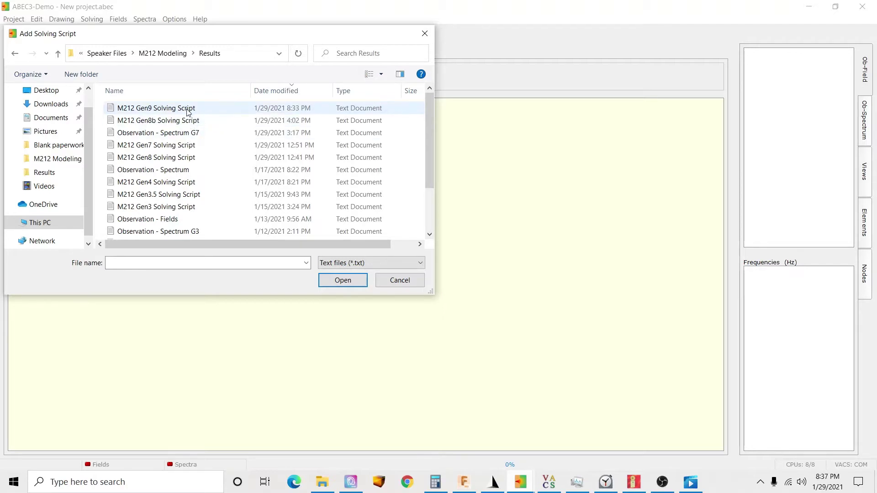
double_click(187, 109)
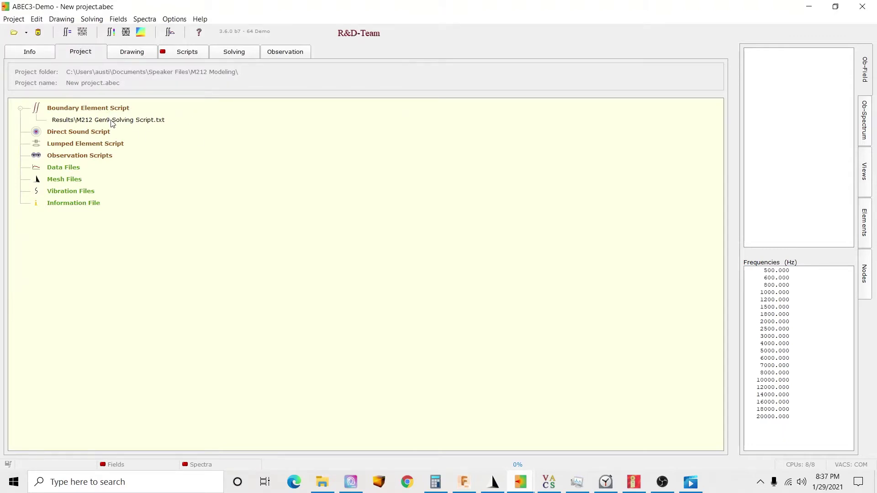
double_click(111, 120)
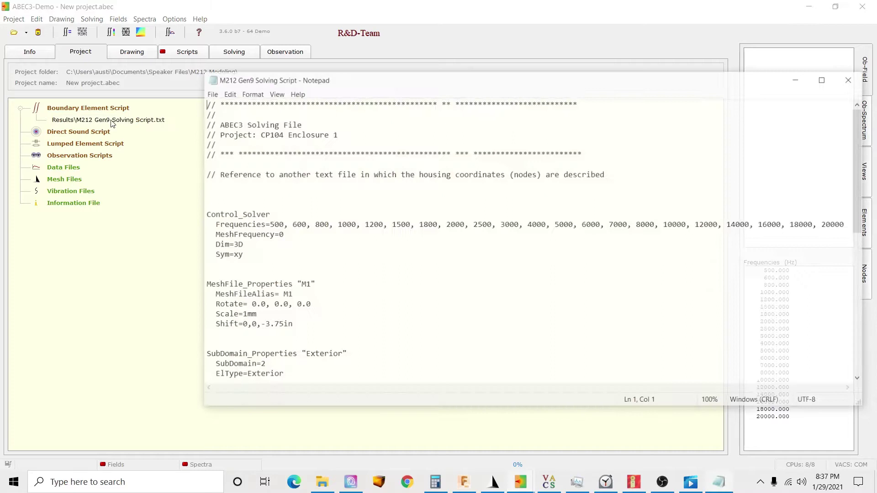
scroll(280, 196, down, 1)
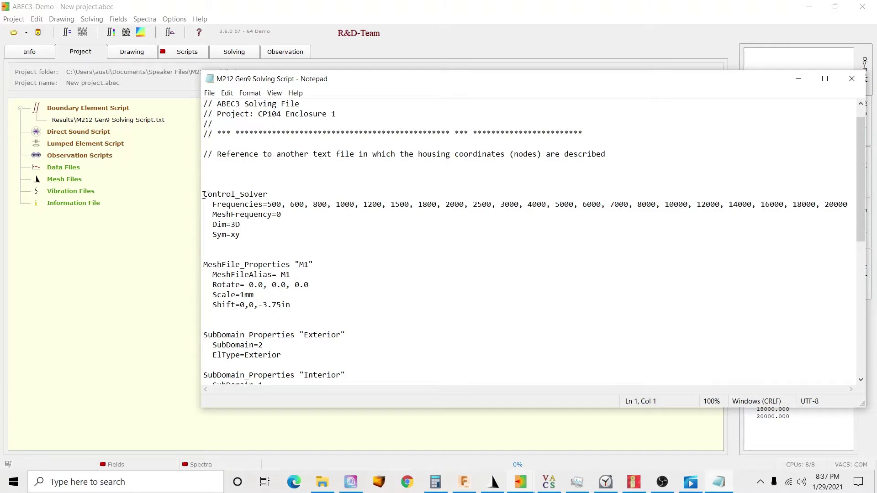
drag(204, 194, 298, 234)
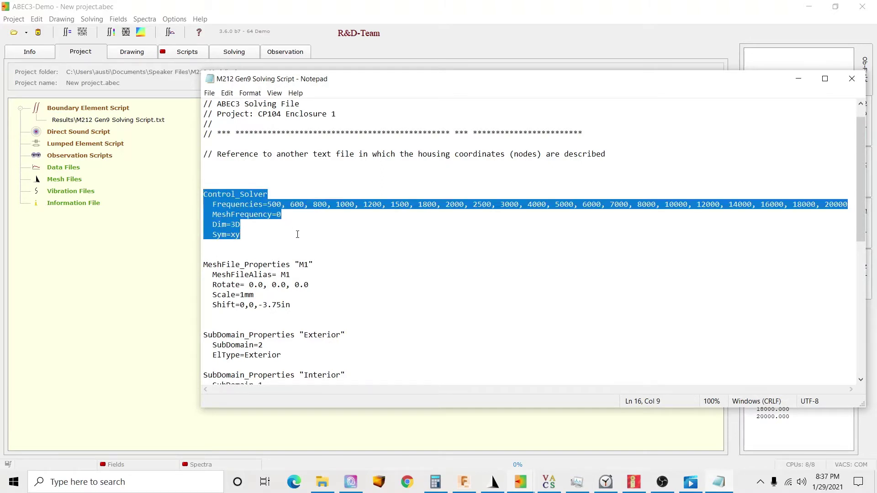
click(297, 234)
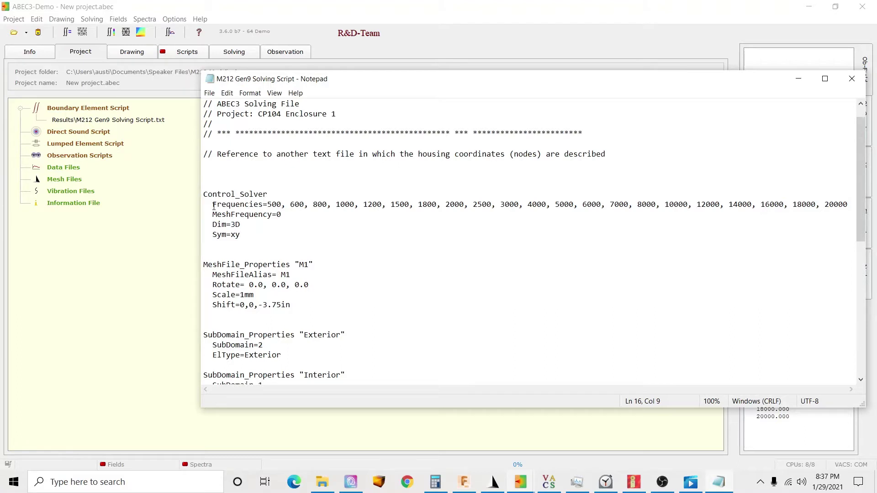
drag(213, 206, 264, 205)
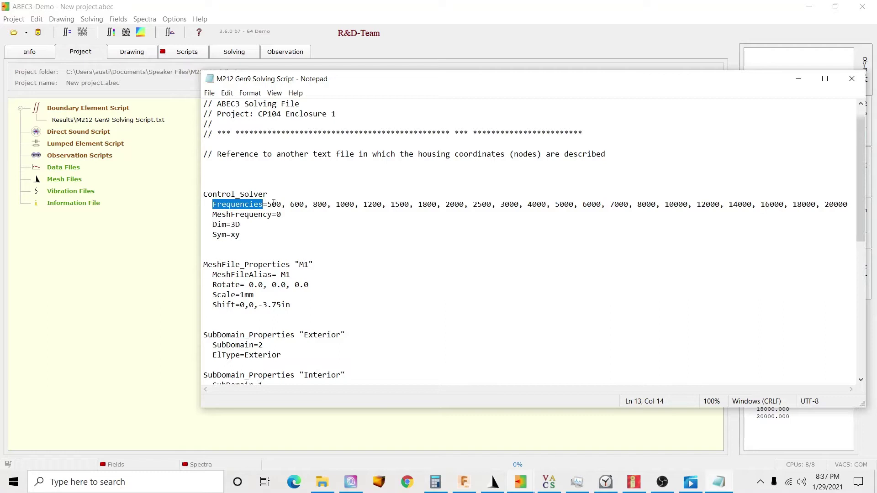
click(268, 205)
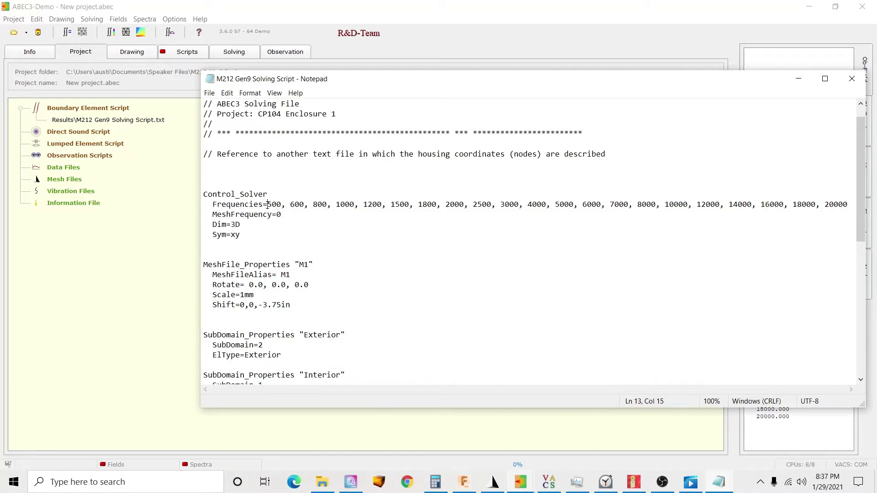
click(299, 205)
click(341, 205)
click(368, 205)
click(397, 206)
click(418, 205)
click(550, 482)
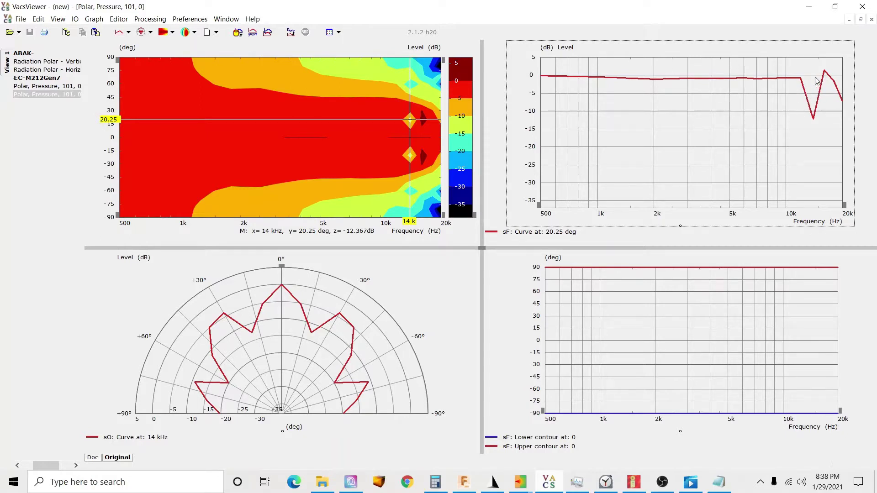
click(809, 13)
Step: Review the MeshFrequency=0 line in the solving script, leaving it unchanged
click(649, 216)
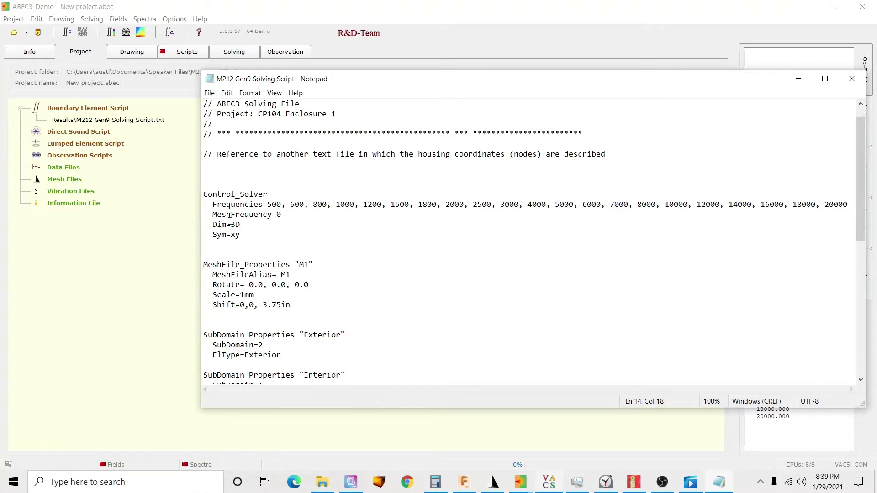
drag(212, 214, 283, 215)
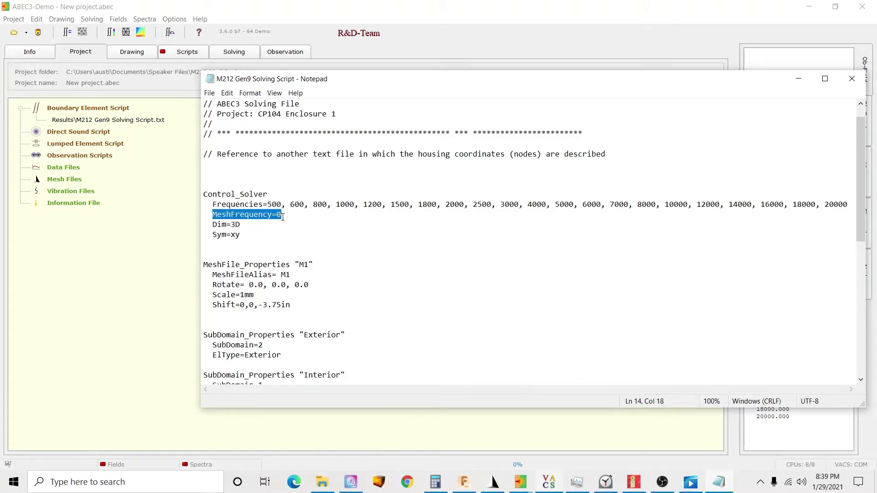
click(283, 216)
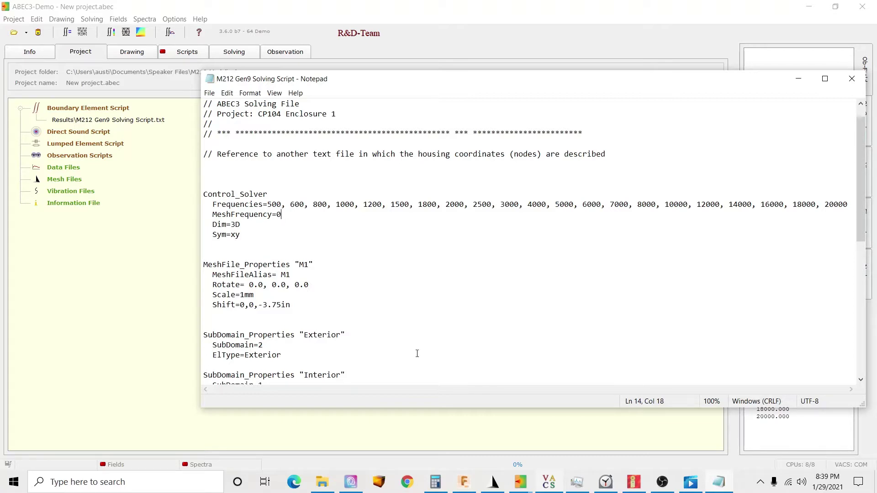
Step: Rotate and zoom the Gmsh waveguide mesh to inspect its throat and mouth from several angles
click(495, 483)
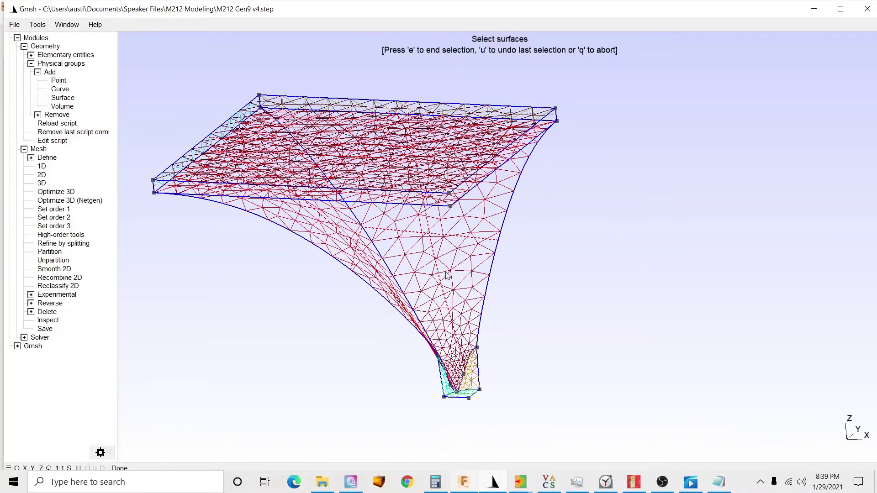
drag(447, 276, 434, 306)
scroll(434, 306, up, 2)
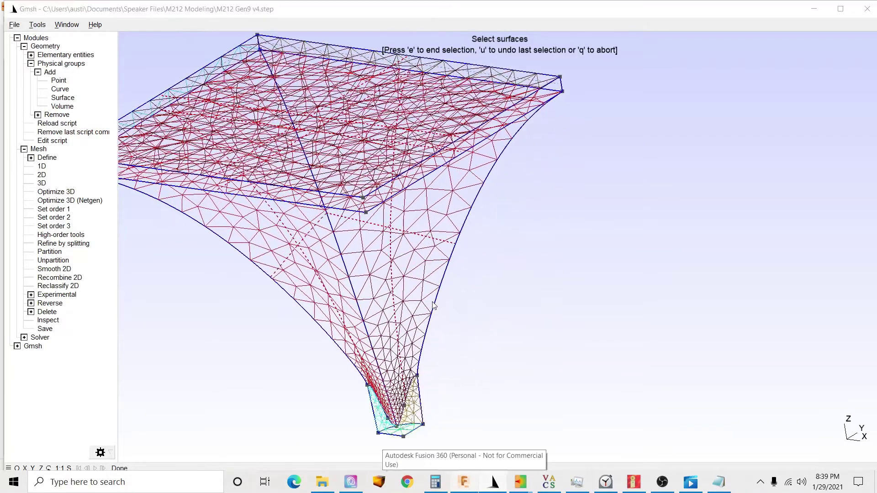
key(super+Tab)
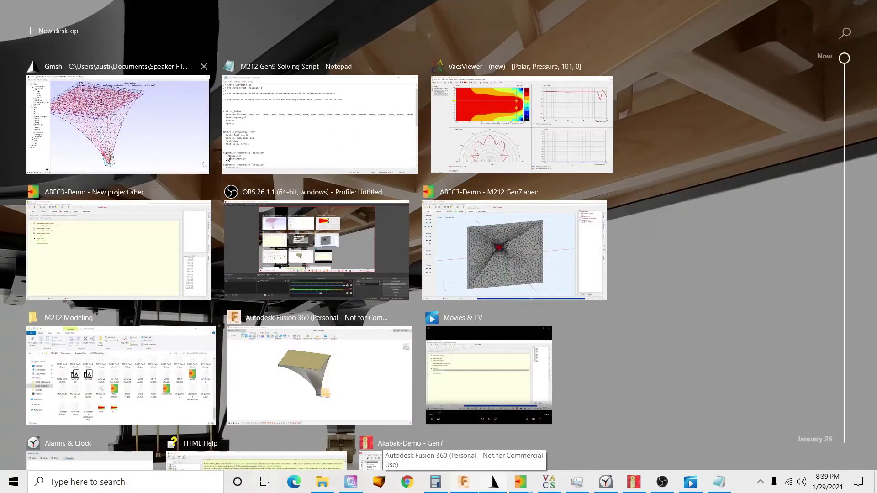
key(Escape)
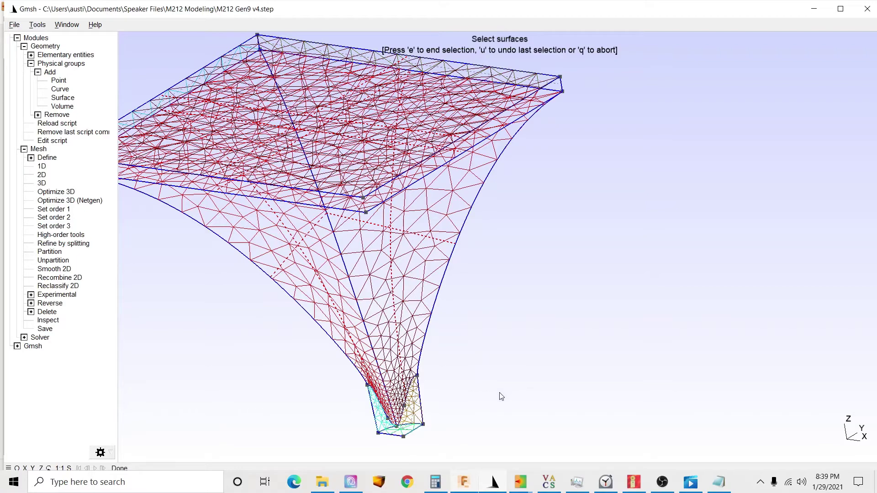
drag(350, 232, 403, 296)
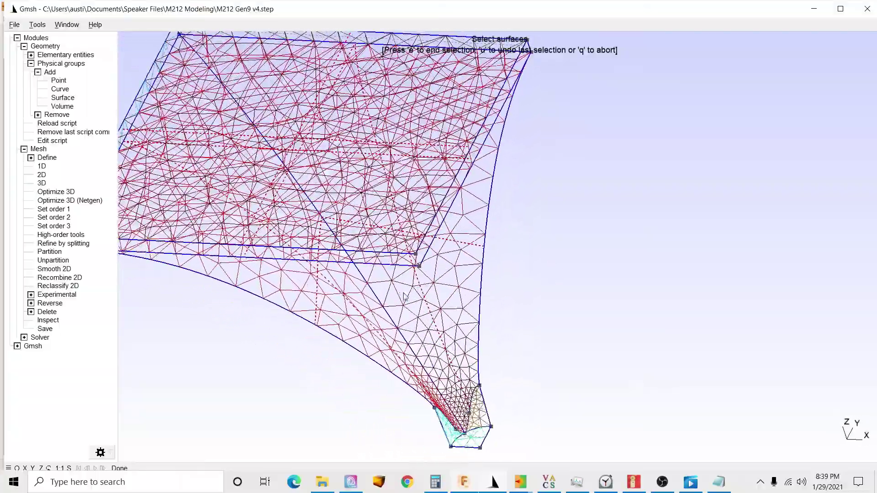
drag(325, 263, 439, 295)
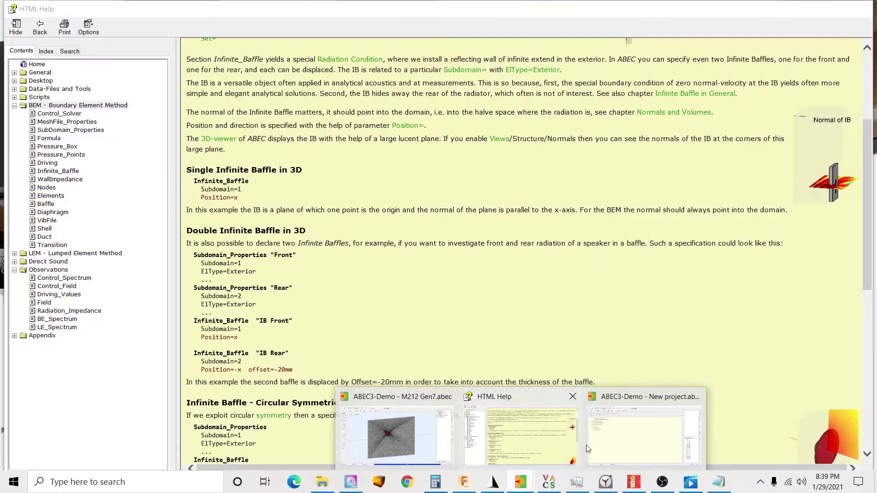
Step: Bring the solving script forward and review its Control_Solver lines from MeshFrequency=0 to Sym=xy
mouse_move(611, 447)
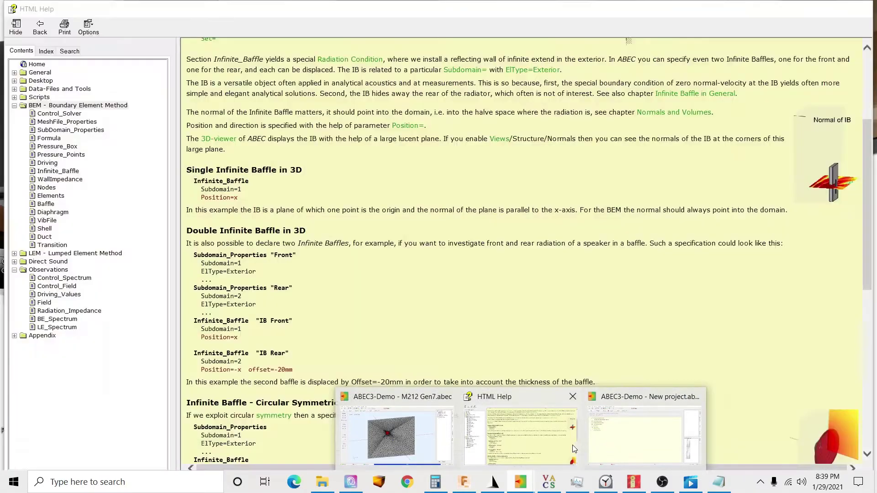
click(609, 446)
click(721, 485)
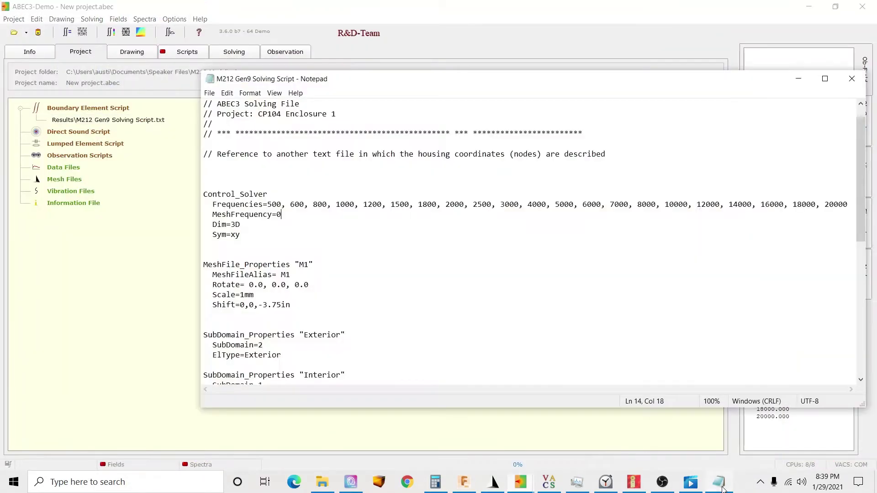
click(402, 297)
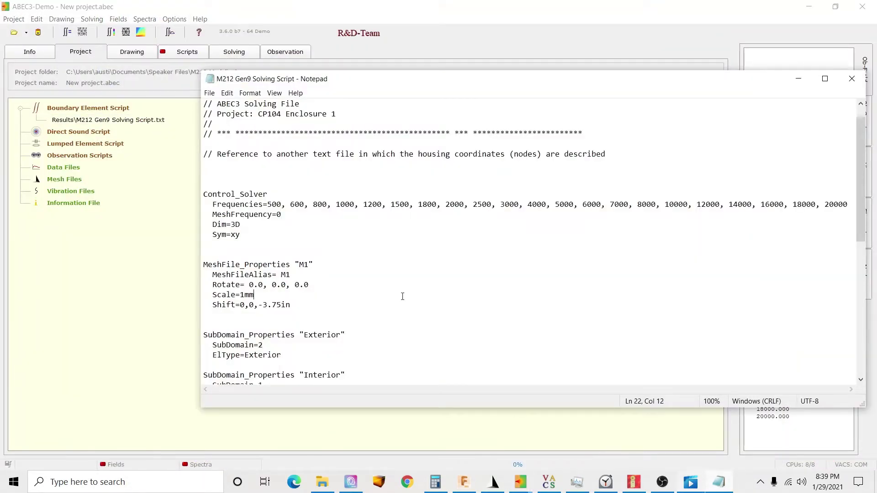
click(279, 214)
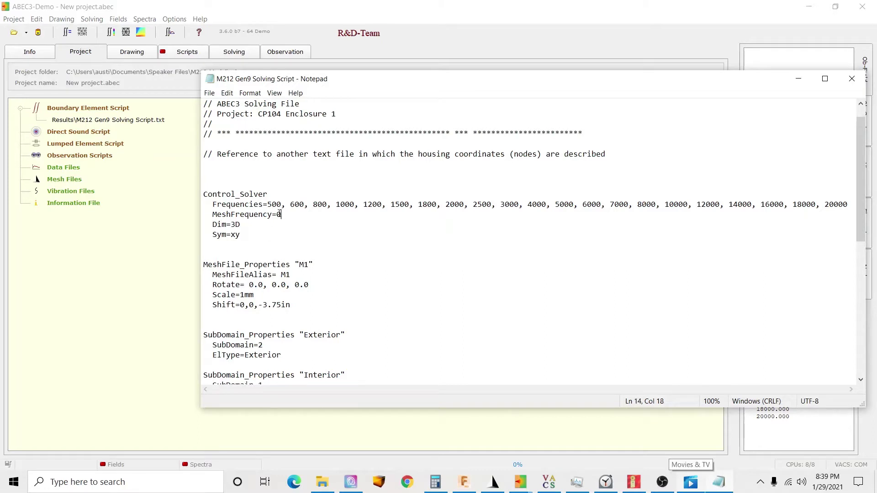
click(213, 224)
key(Left)
click(240, 224)
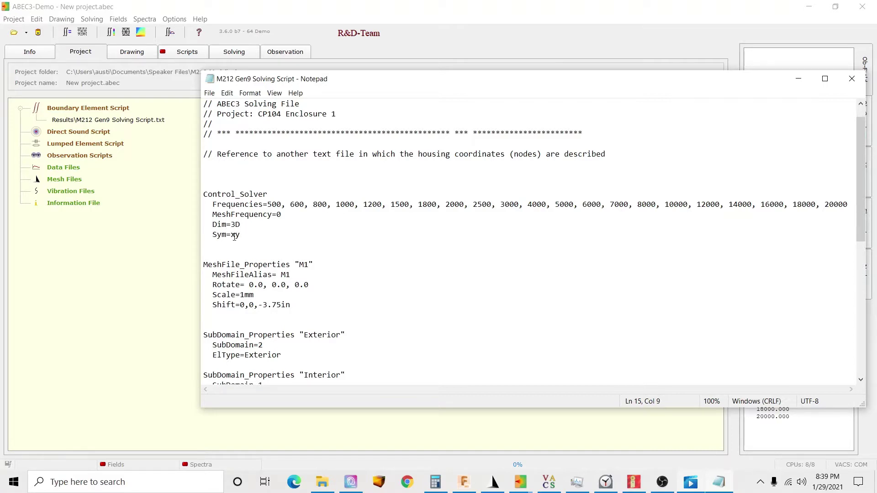
click(241, 235)
scroll(276, 243, down, 4)
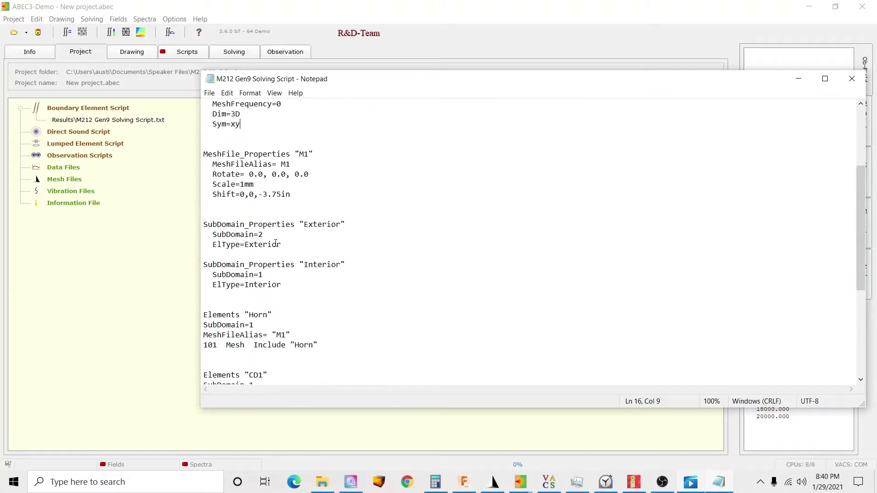
scroll(276, 243, down, 2)
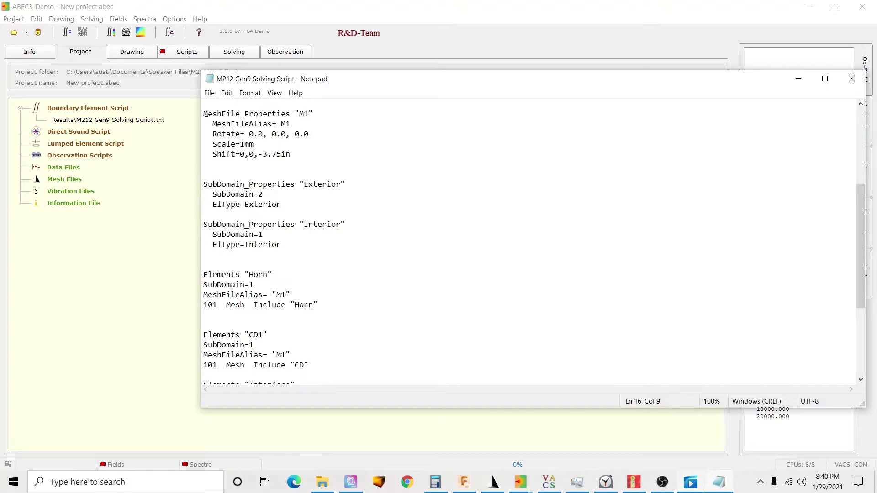
drag(204, 113, 222, 113)
drag(299, 114, 312, 113)
click(304, 114)
drag(212, 124, 295, 123)
click(294, 123)
drag(290, 124, 279, 124)
click(264, 133)
click(212, 134)
drag(212, 134, 309, 134)
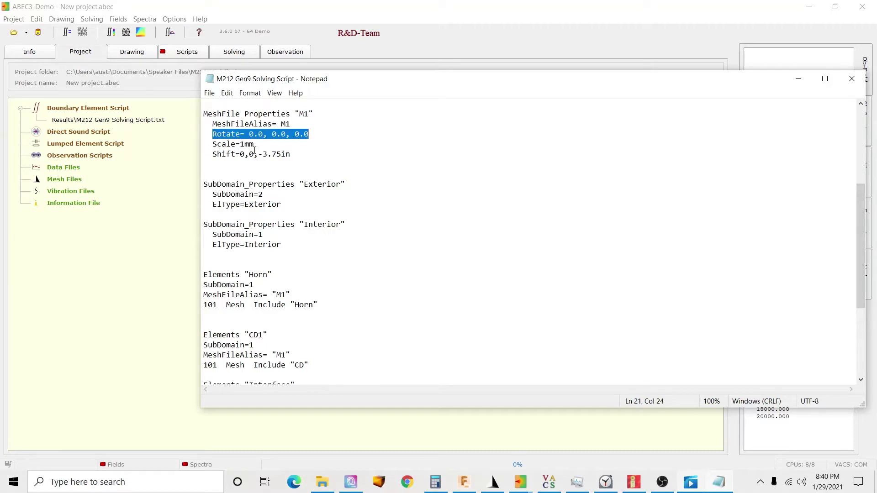
drag(212, 154, 296, 153)
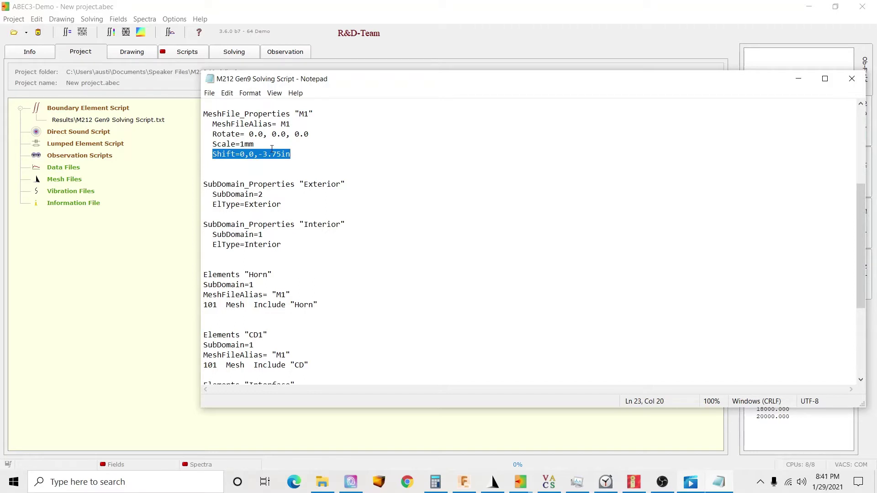
drag(213, 144, 254, 145)
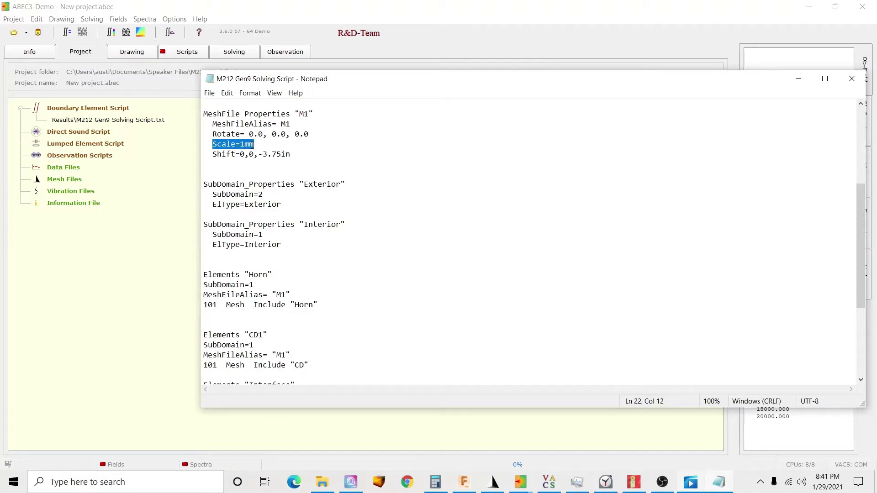
click(254, 144)
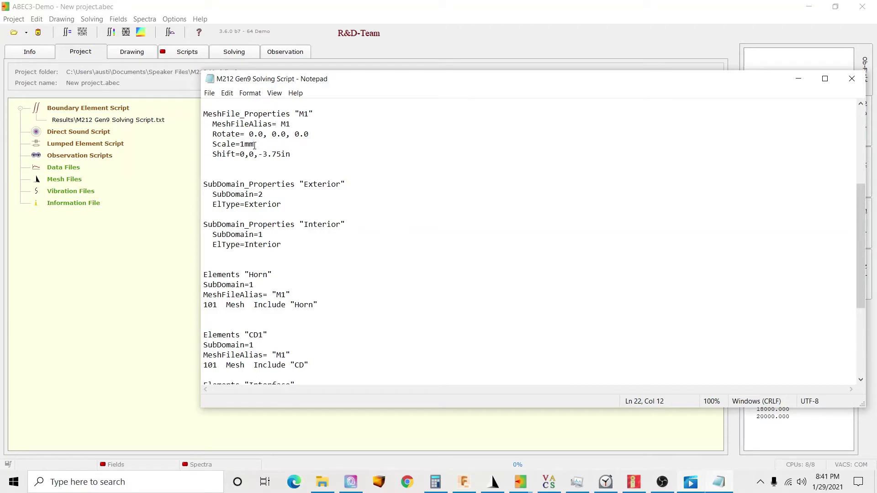
key(BackSpace)
key(BackSpace)
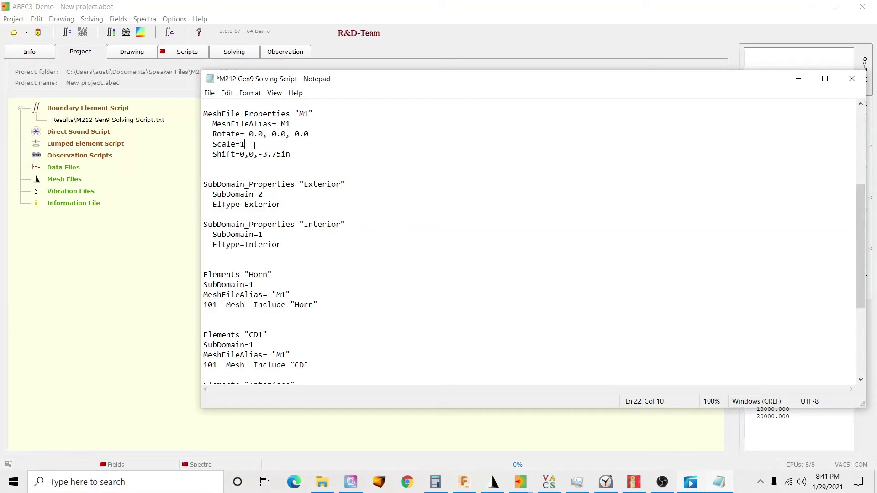
text(mm)
scroll(282, 176, down, 2)
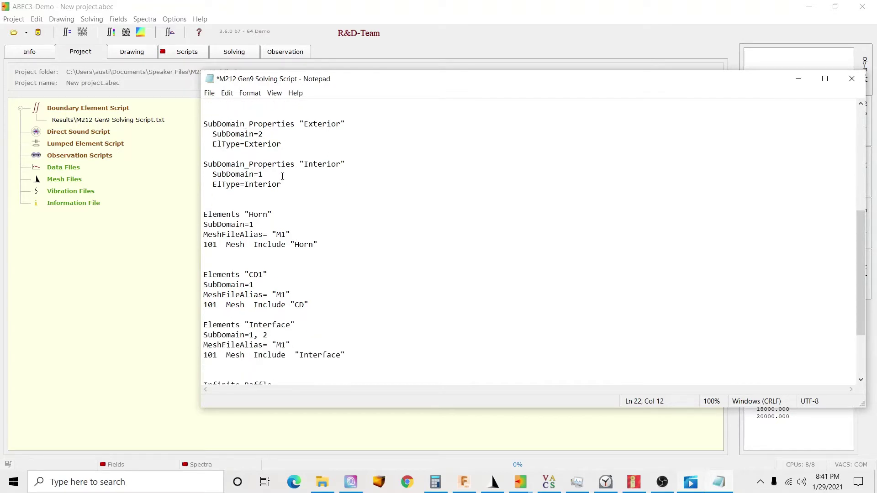
scroll(247, 145, down, 1)
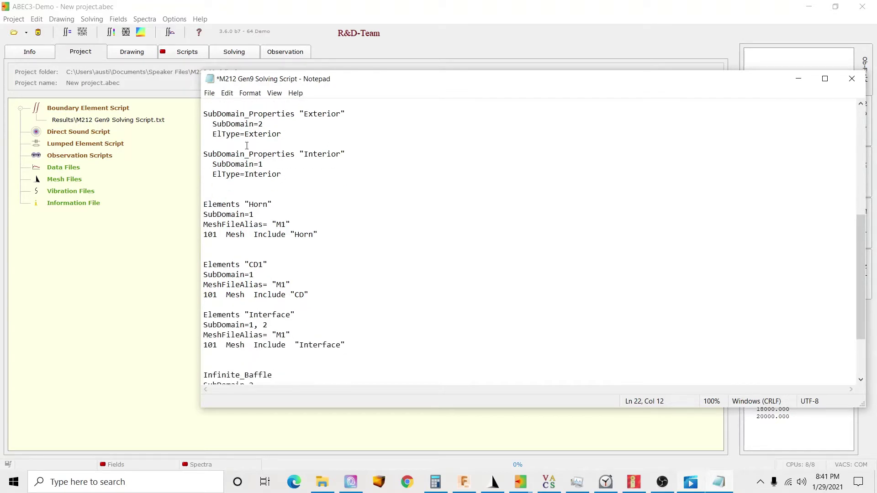
click(291, 135)
drag(282, 174, 203, 155)
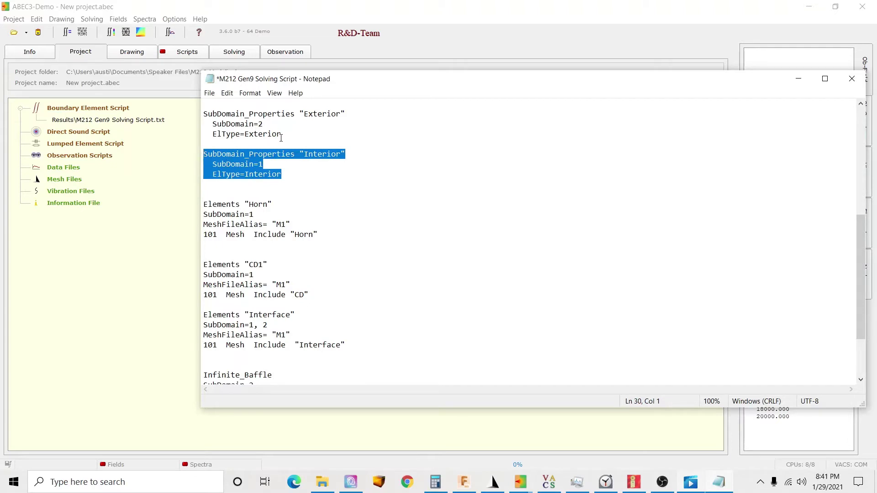
drag(281, 134, 203, 114)
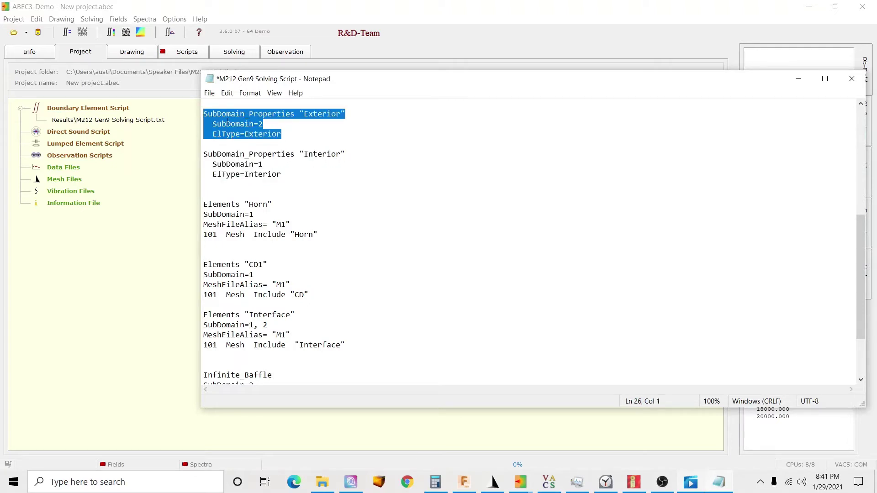
click(285, 138)
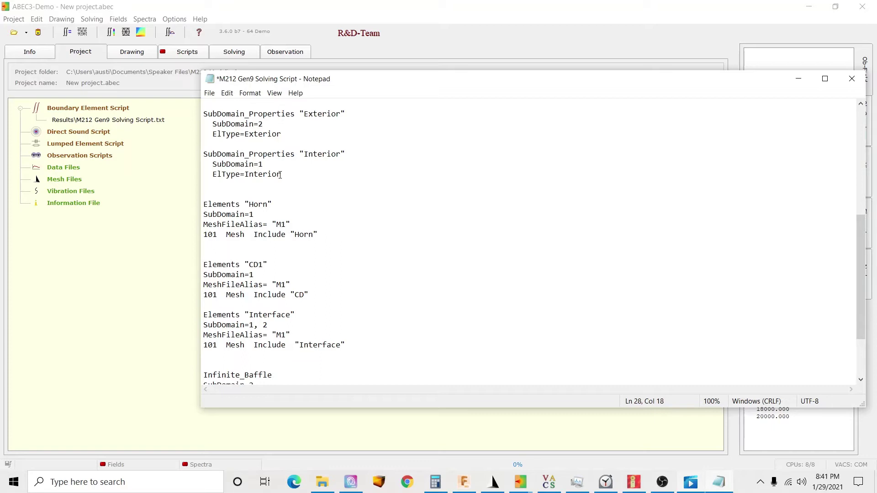
scroll(280, 175, down, 3)
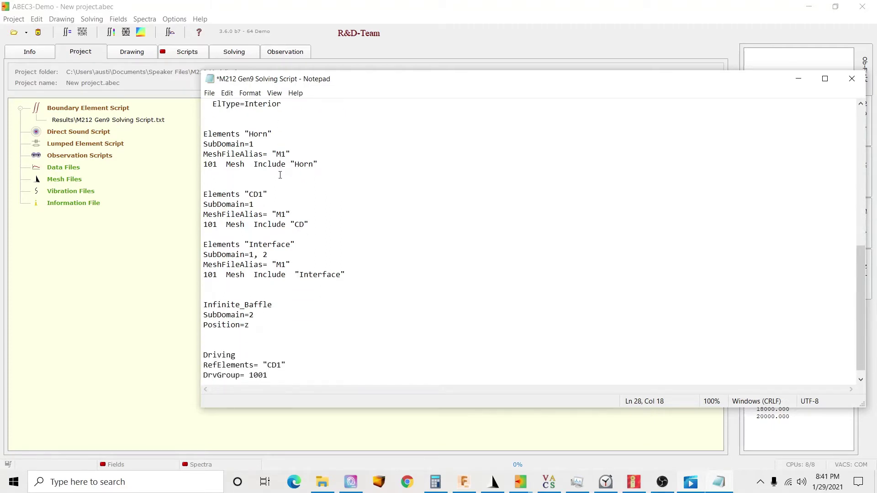
scroll(280, 175, down, 1)
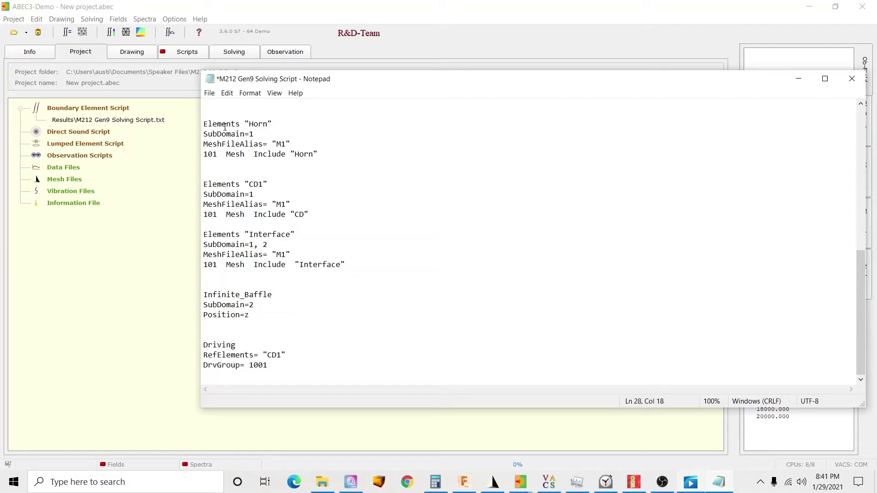
double_click(252, 124)
drag(253, 125, 265, 126)
drag(204, 134, 256, 135)
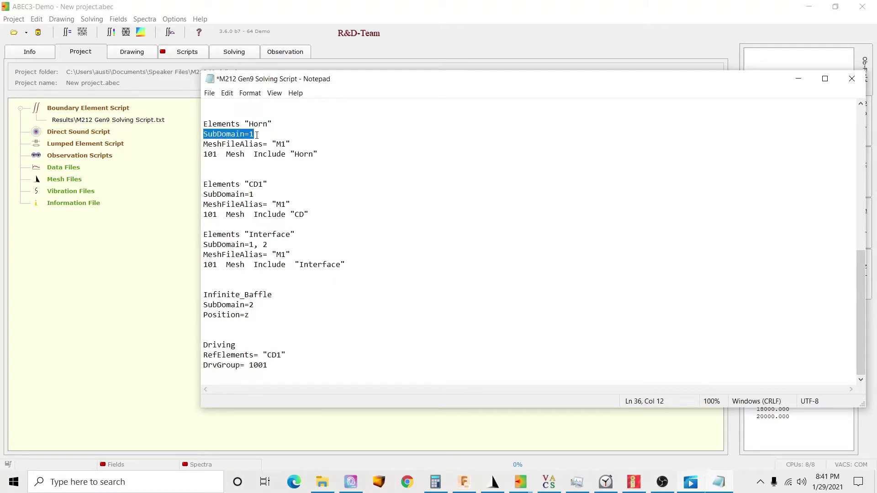
click(222, 144)
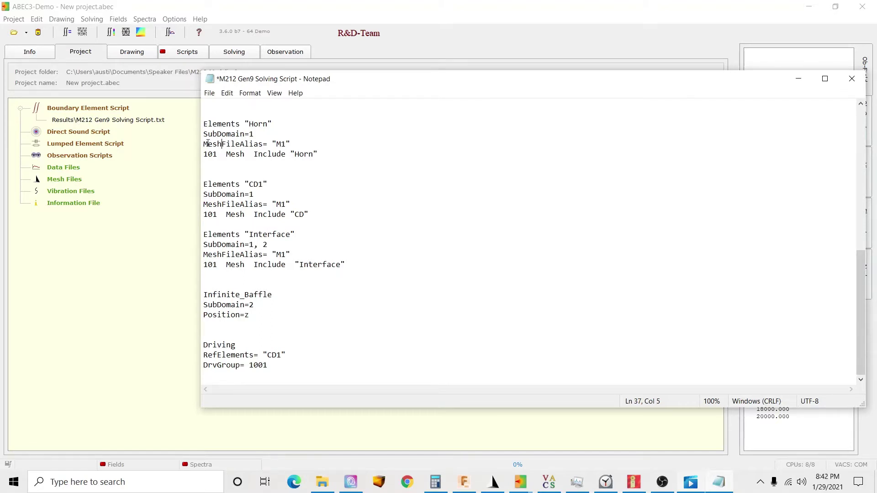
drag(204, 144, 296, 143)
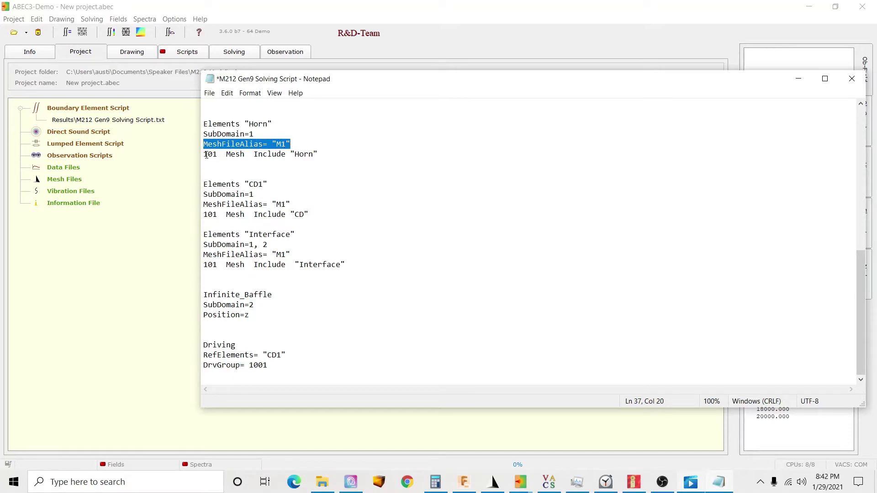
drag(205, 154, 333, 152)
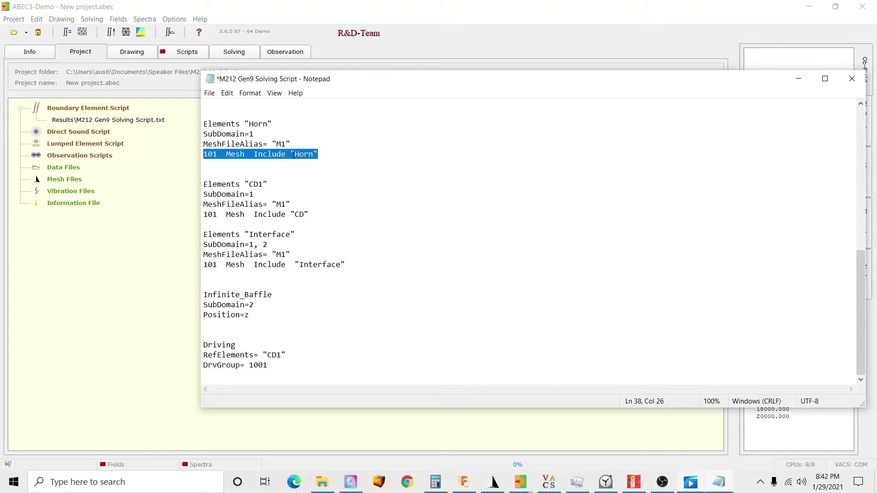
click(494, 486)
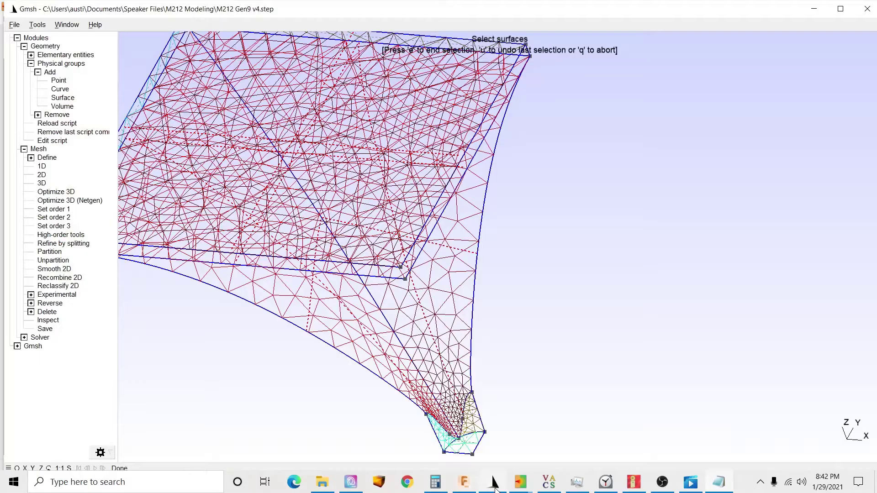
scroll(475, 201, down, 5)
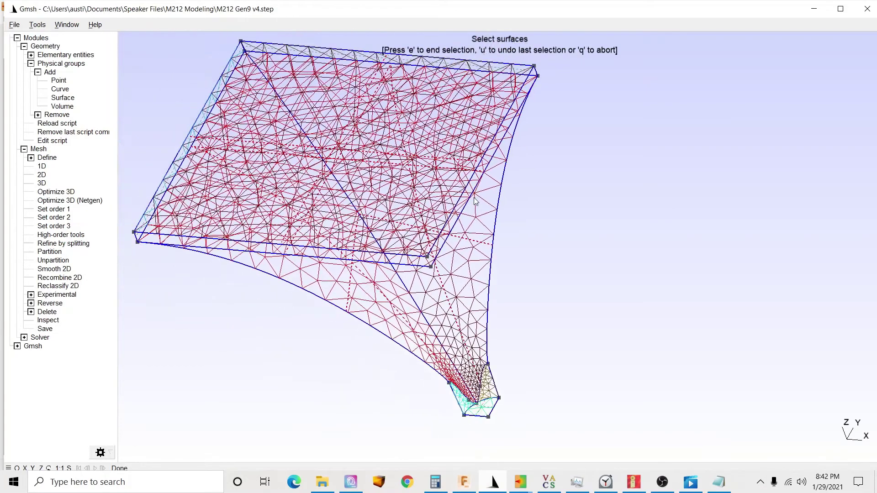
scroll(512, 297, up, 2)
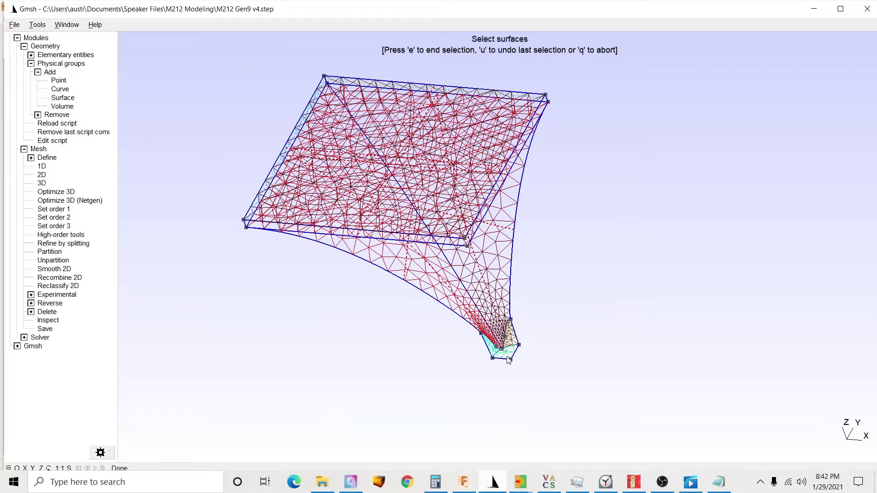
mouse_move(507, 351)
key(alt+Tab)
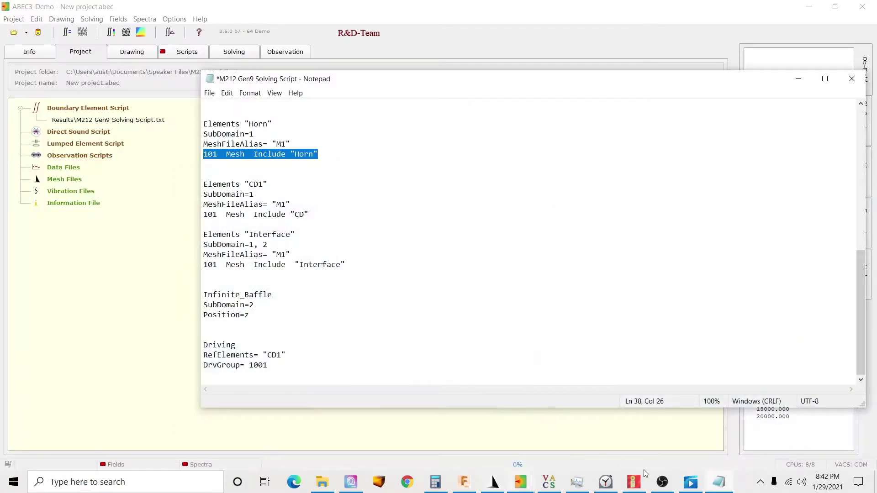
Step: Restore the solving script window and check the Interface include line
click(719, 481)
click(719, 482)
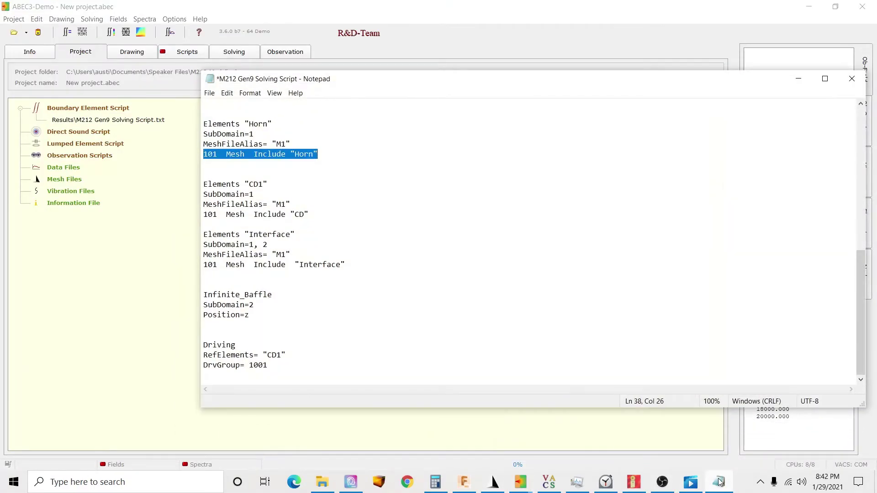
click(340, 262)
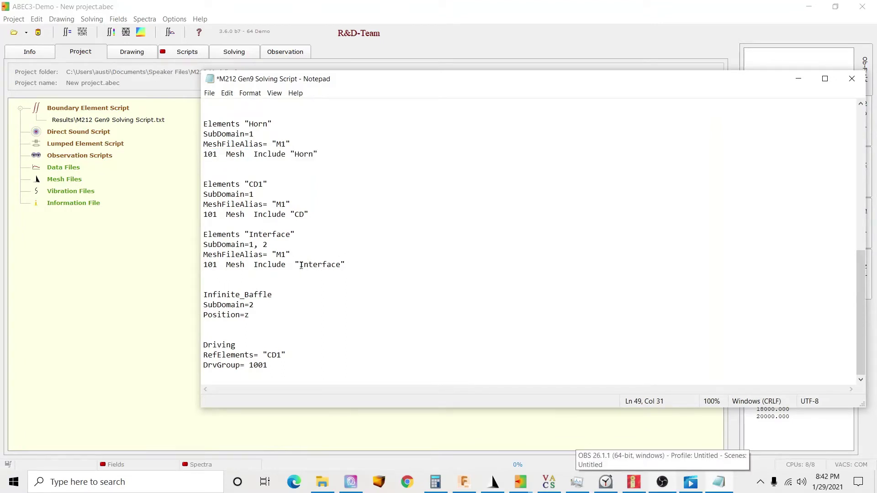
click(351, 261)
Step: Append '1, 2, 3, 4,' after Include "Horn", then delete it so the line ends with "Horn"
click(336, 157)
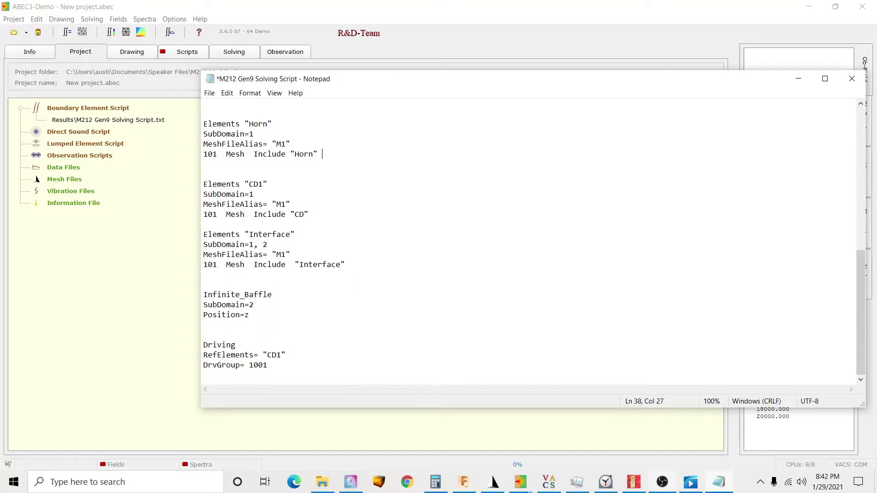
text(1, 2, 3, 4,)
drag(372, 156, 322, 156)
click(321, 156)
key(BackSpace)
key(BackSpace)
text(")
key(shift+End)
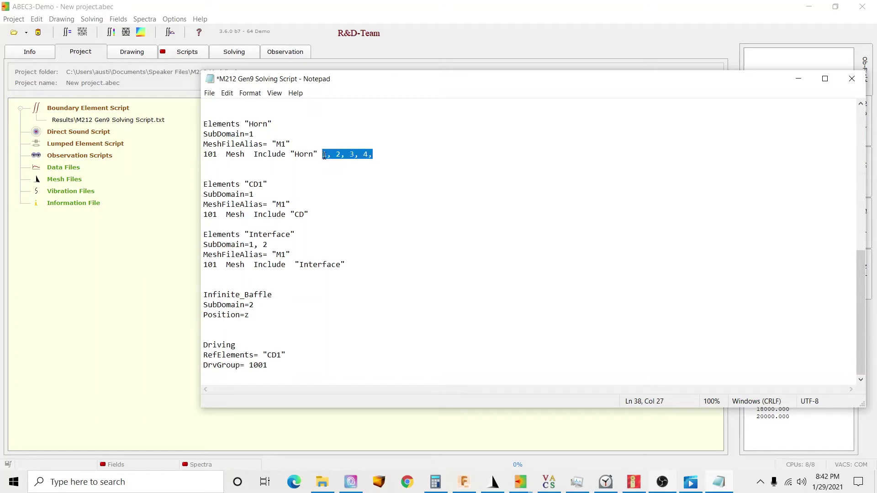
key(Delete)
drag(316, 154, 296, 154)
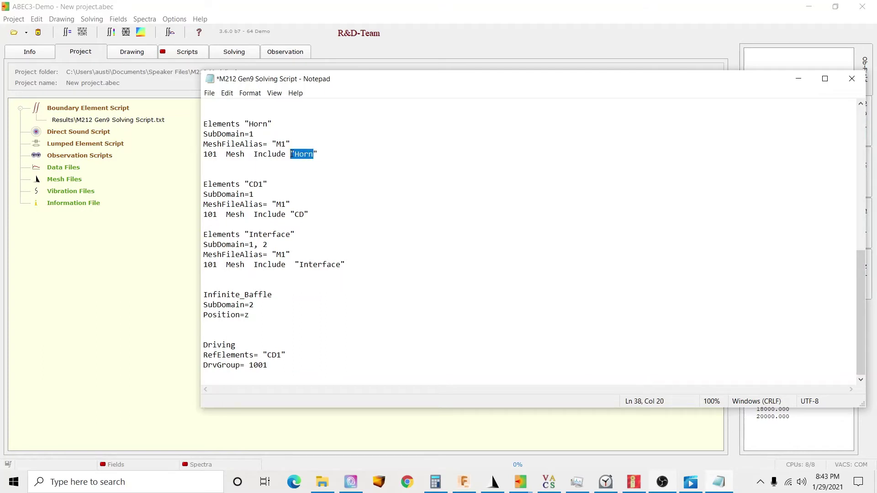
click(361, 166)
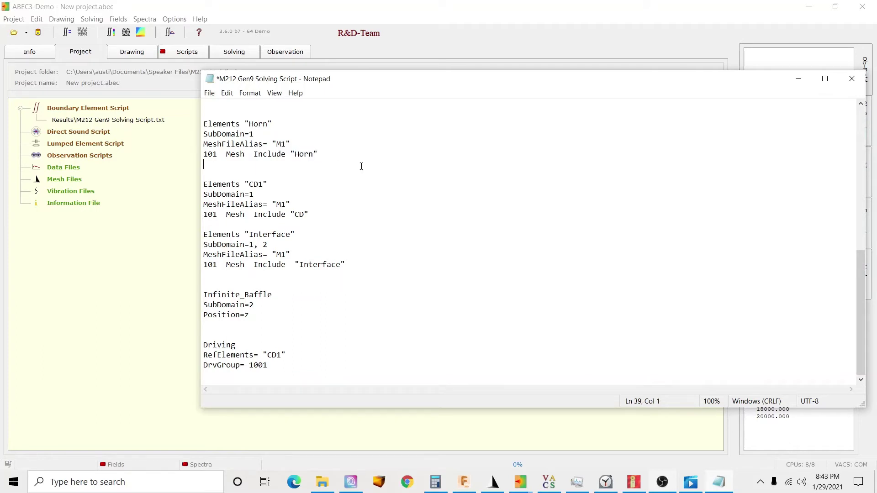
Step: Review the CD1 and Interface element blocks and the Interface SubDomain line
click(262, 184)
click(222, 194)
click(222, 235)
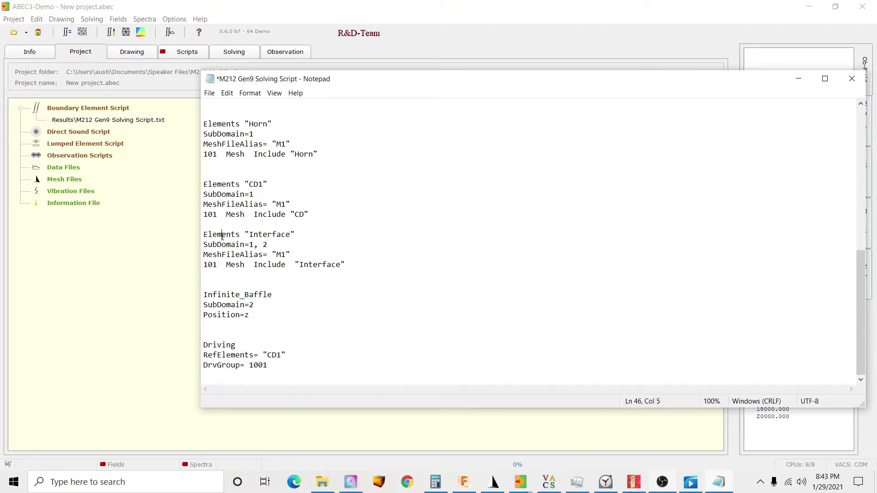
click(255, 246)
Step: Review the Infinite_Baffle block, trying then removing a Shift=0, 0, 0 line
click(263, 309)
drag(270, 316, 204, 296)
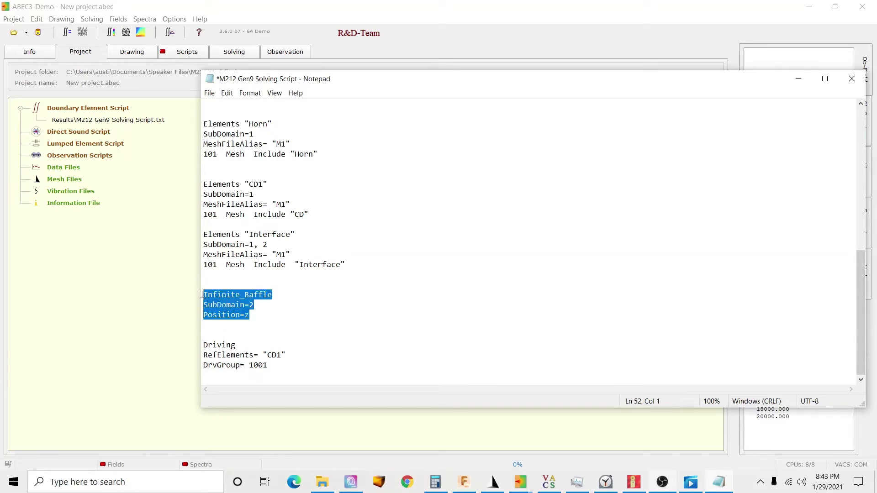
click(270, 315)
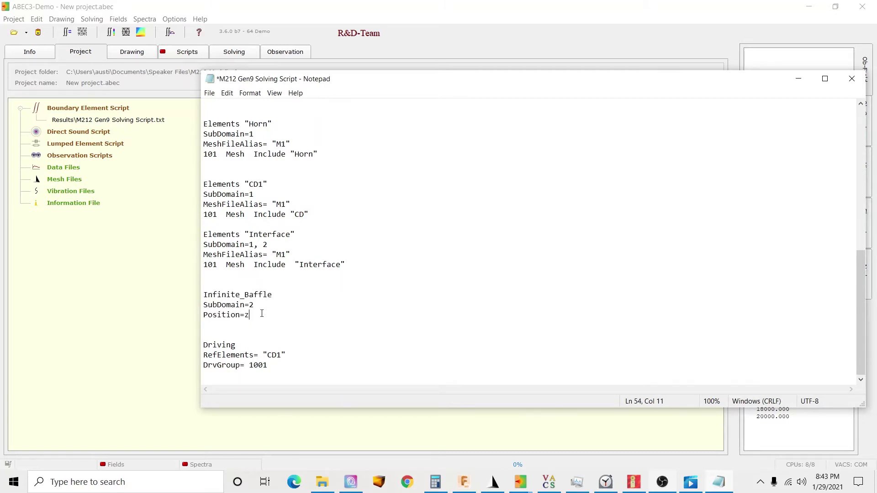
key(Return)
text(Shift)
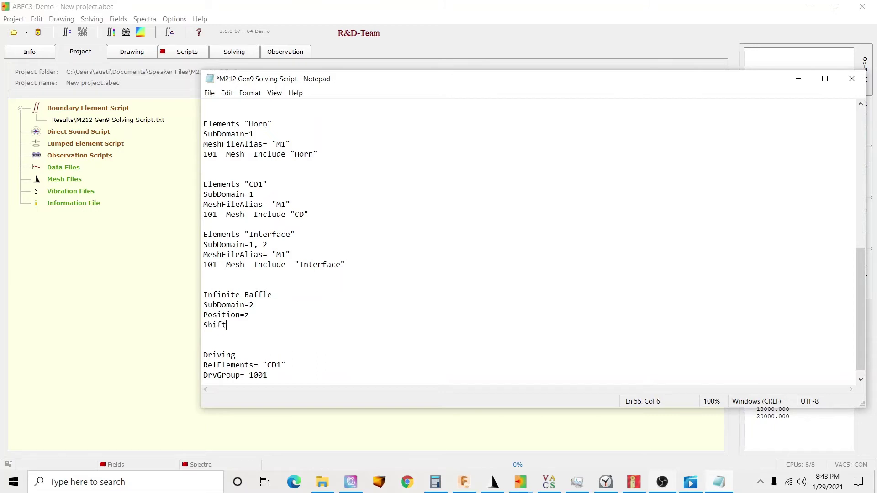
text(=0, 0, 0)
key(BackSpace)
key(BackSpace)
key(BackSpace)
key(BackSpace)
key(BackSpace)
key(BackSpace)
key(BackSpace)
key(BackSpace)
key(BackSpace)
key(BackSpace)
key(BackSpace)
key(BackSpace)
key(BackSpace)
key(BackSpace)
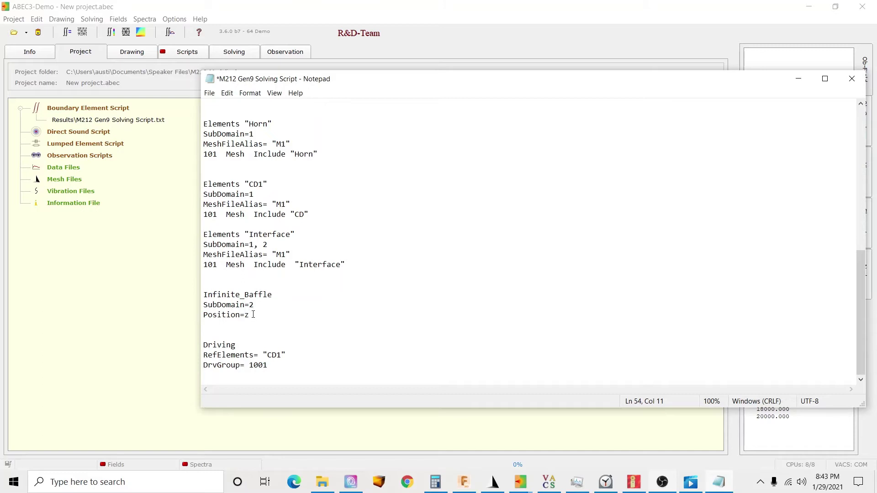
drag(251, 315, 245, 316)
click(252, 317)
drag(255, 305, 205, 307)
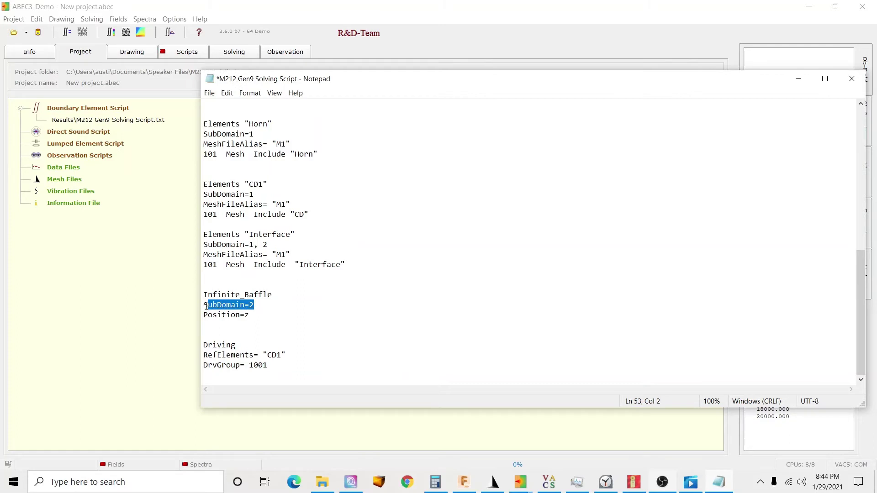
click(278, 303)
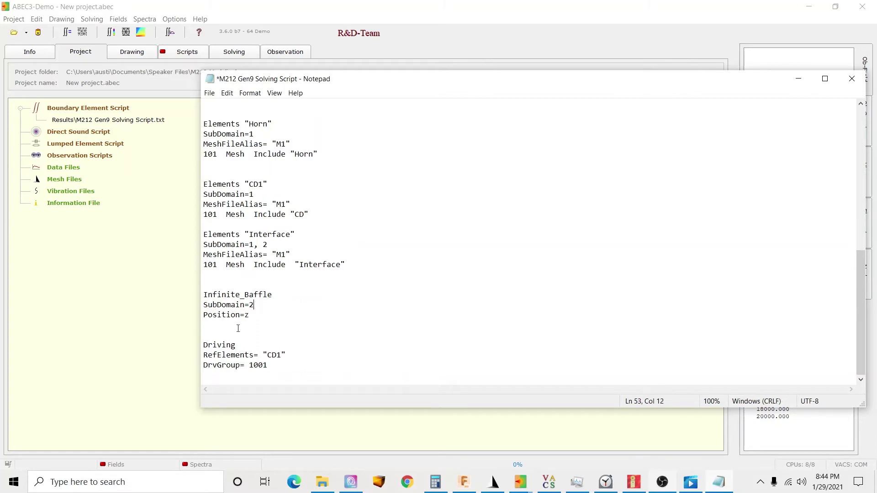
Step: Check the Driving block's RefElements "CD1" and DrvGroup=1001, then save the script
click(203, 345)
drag(203, 346, 236, 346)
click(278, 364)
drag(276, 365, 200, 346)
click(253, 344)
drag(264, 354, 286, 355)
drag(310, 214, 214, 182)
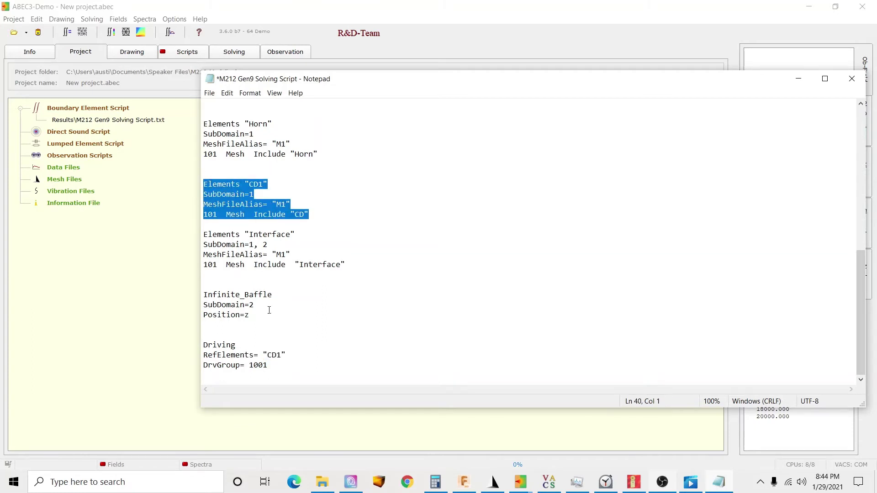
click(206, 365)
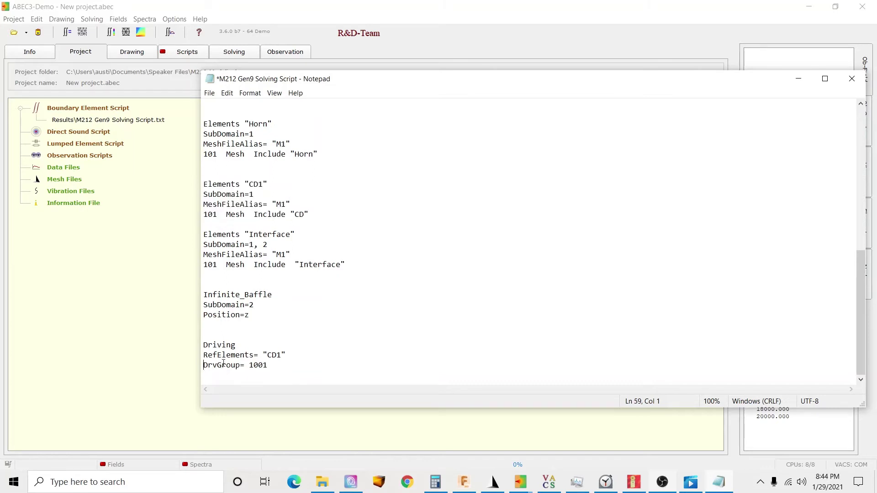
drag(270, 365, 208, 365)
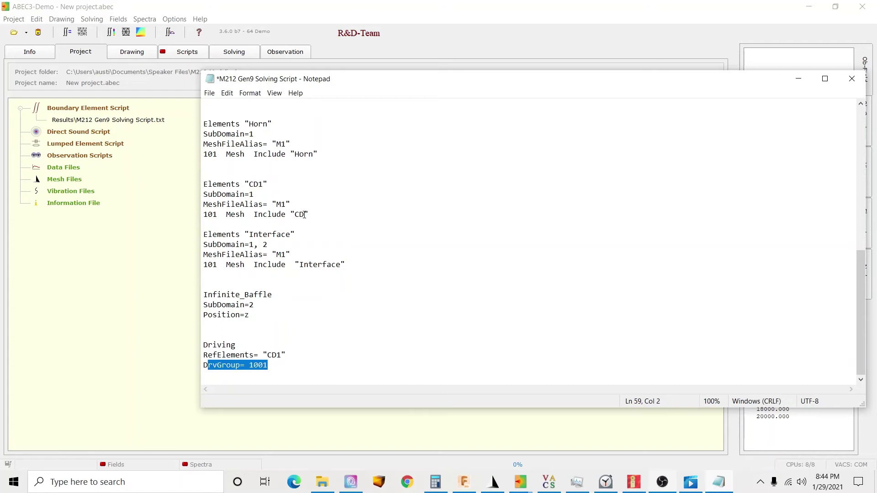
drag(304, 214, 291, 215)
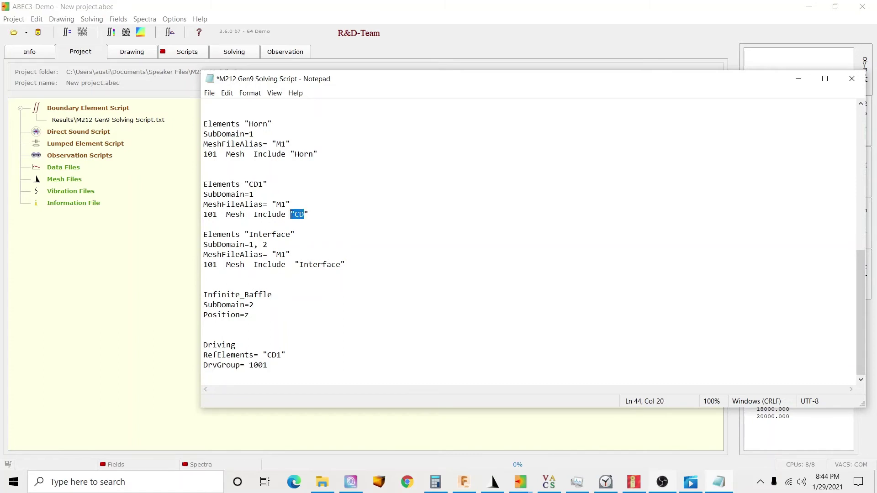
click(215, 94)
click(235, 139)
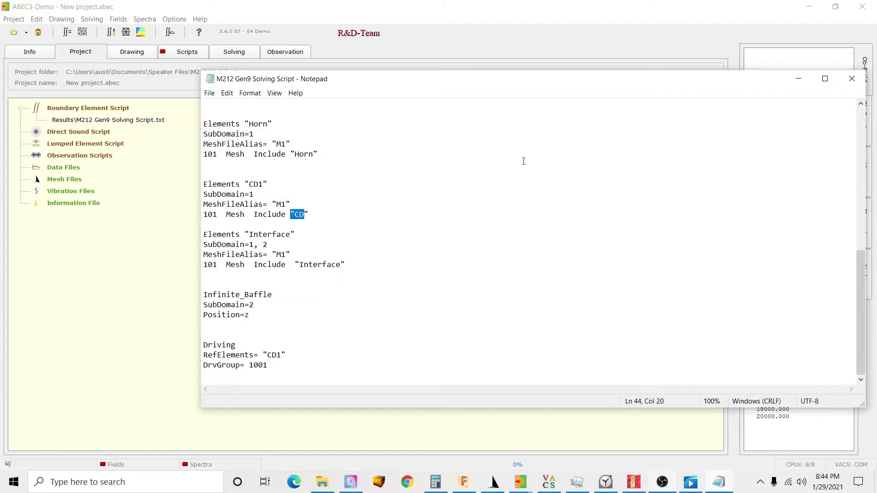
Step: Add Results\Observation - Spectrum G7.txt under Observation Scripts and open it in Notepad
click(851, 78)
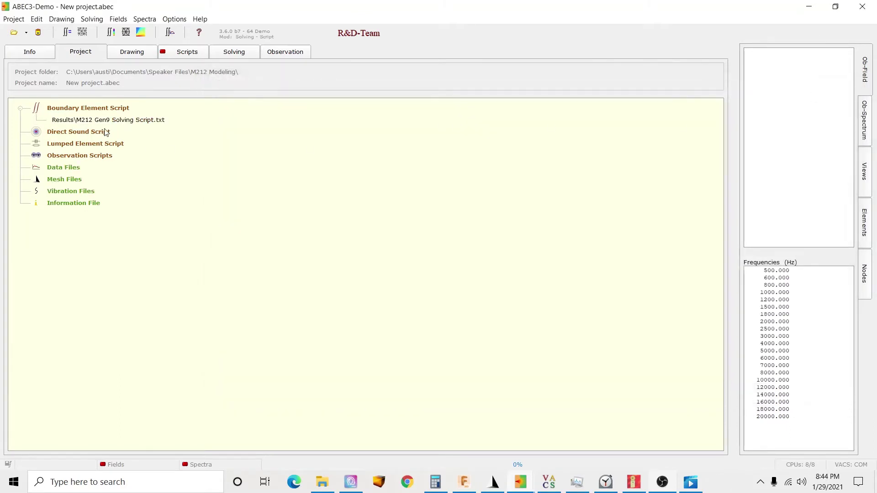
click(89, 121)
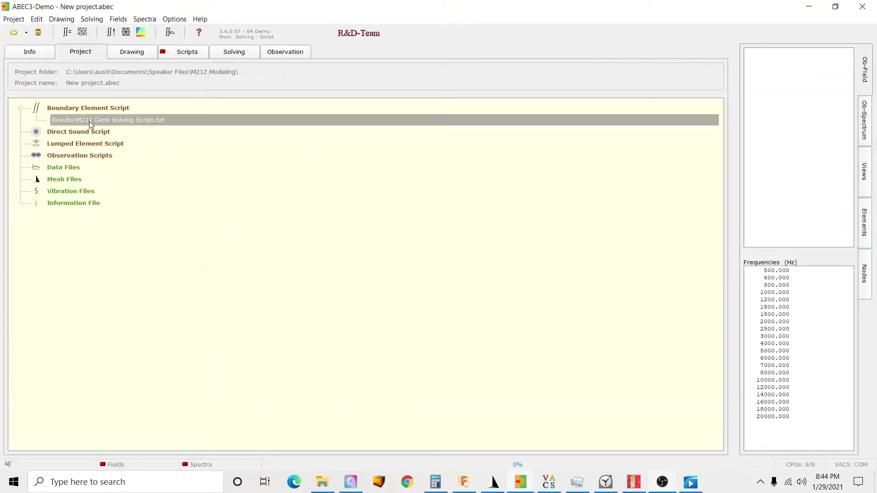
double_click(99, 158)
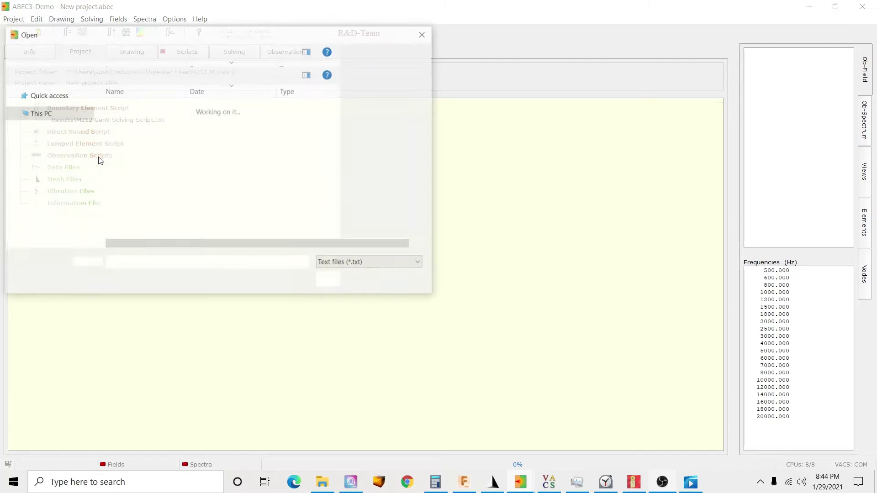
double_click(153, 109)
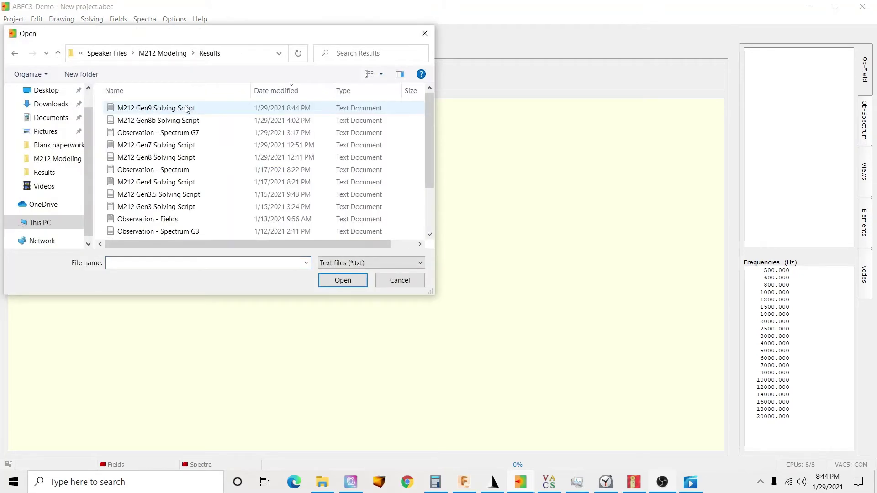
double_click(202, 133)
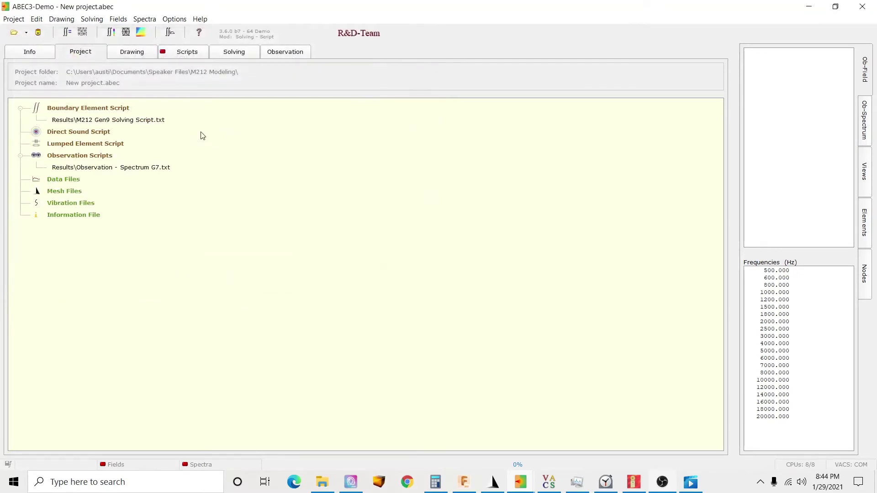
double_click(134, 168)
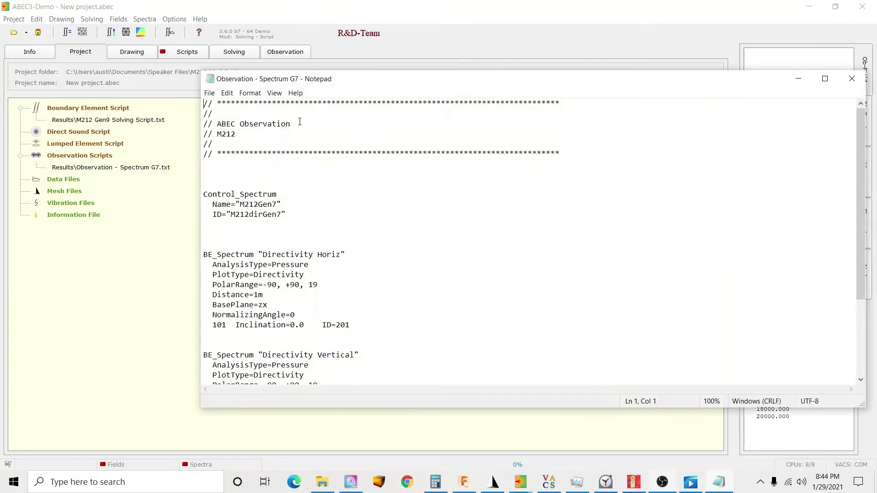
scroll(335, 205, down, 3)
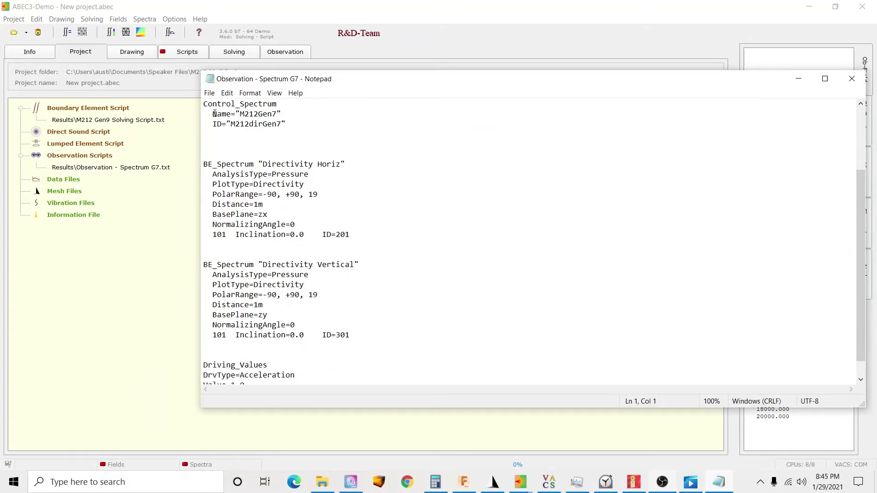
drag(212, 113, 272, 116)
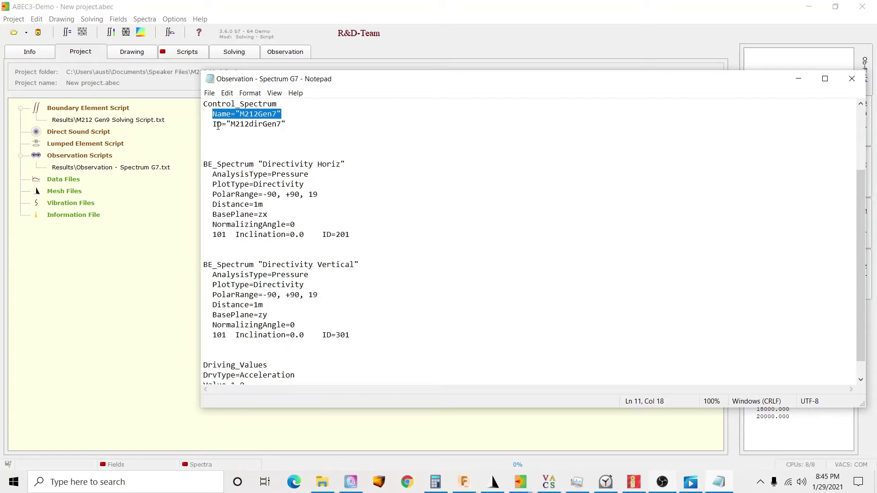
drag(213, 125, 286, 126)
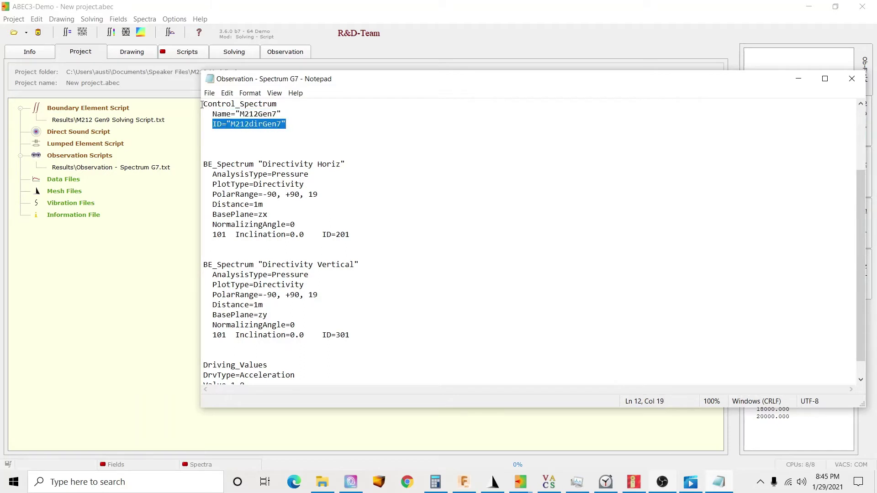
drag(203, 104, 304, 124)
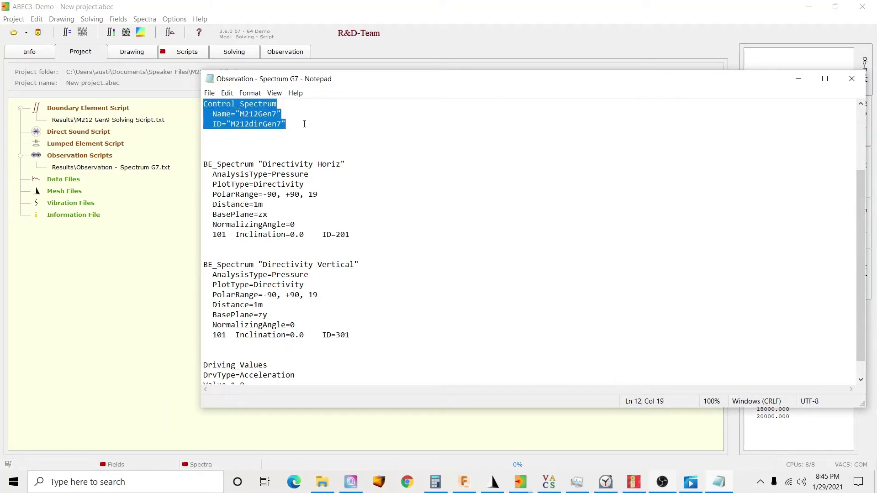
click(303, 123)
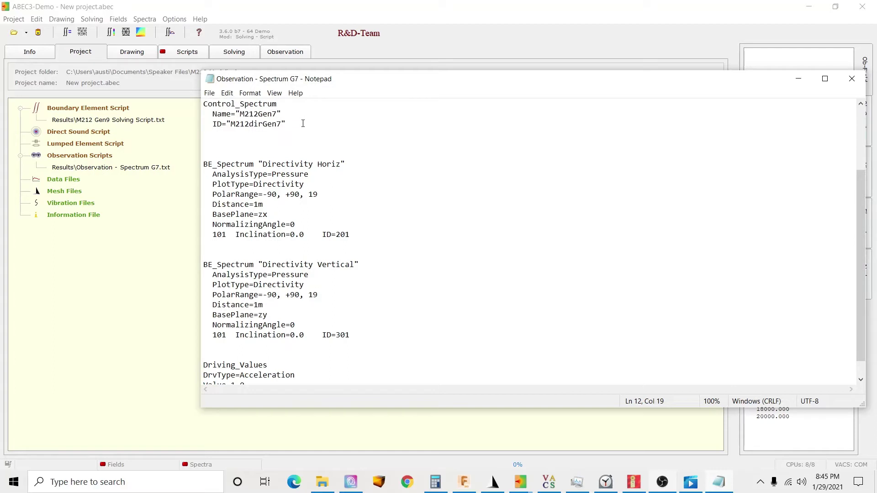
scroll(335, 154, down, 1)
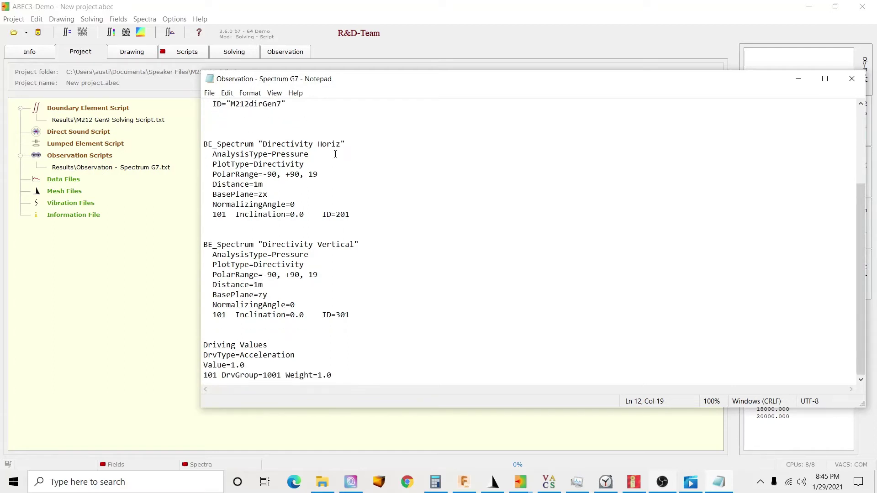
drag(204, 144, 372, 216)
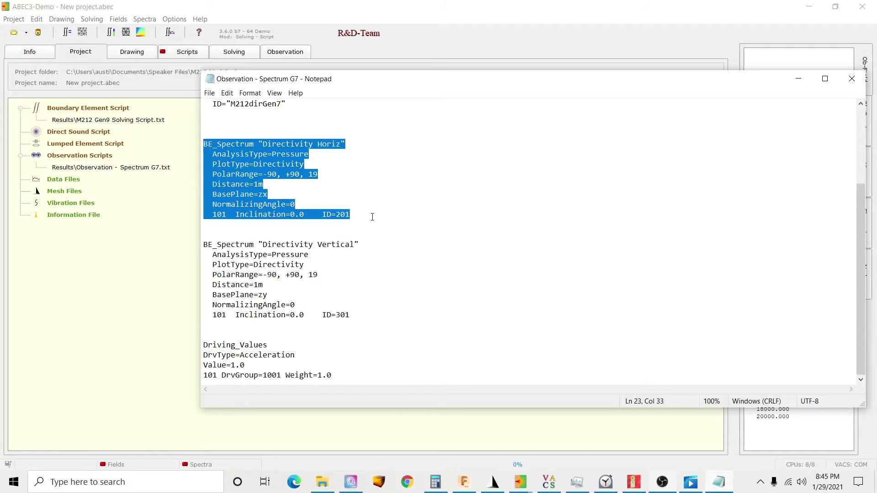
click(370, 215)
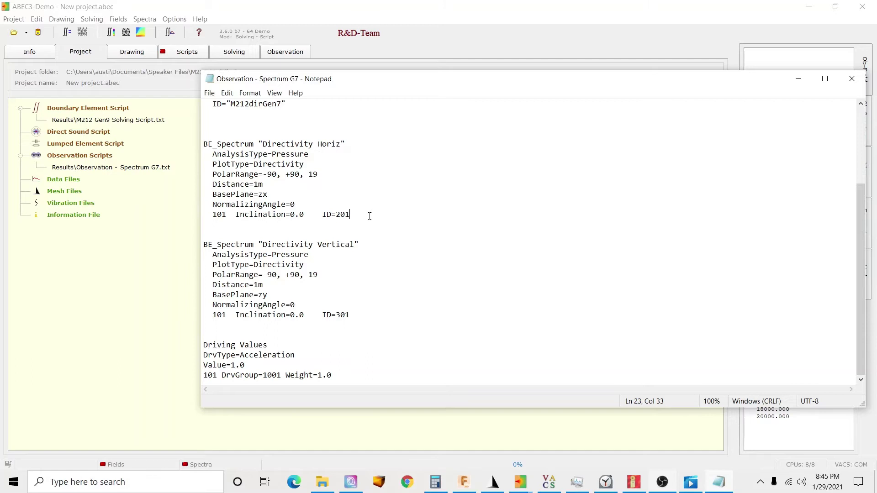
drag(204, 244, 362, 319)
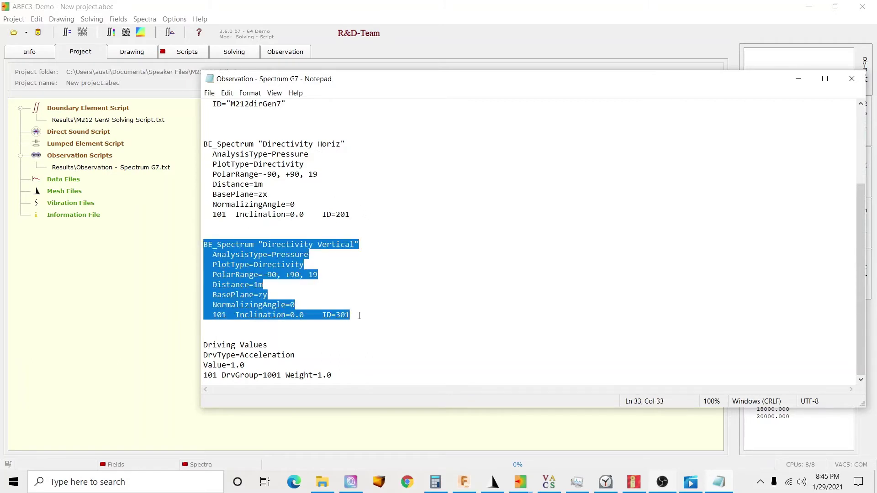
drag(323, 215, 350, 215)
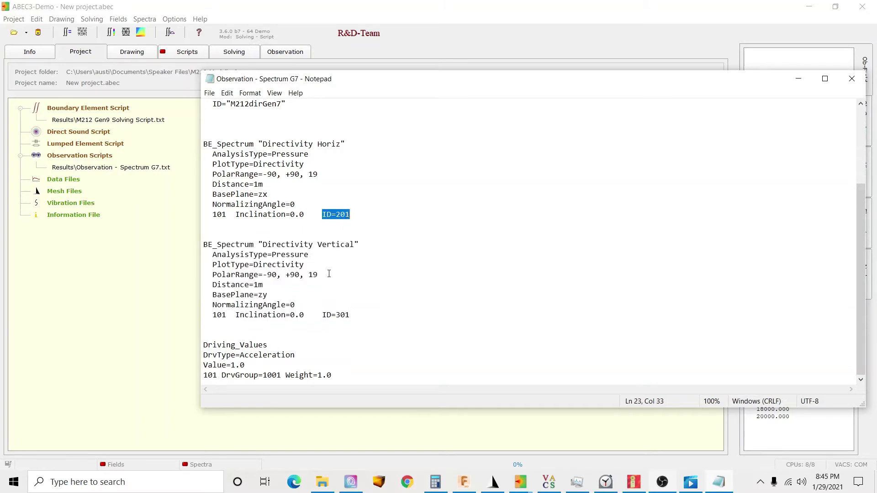
drag(322, 314, 364, 315)
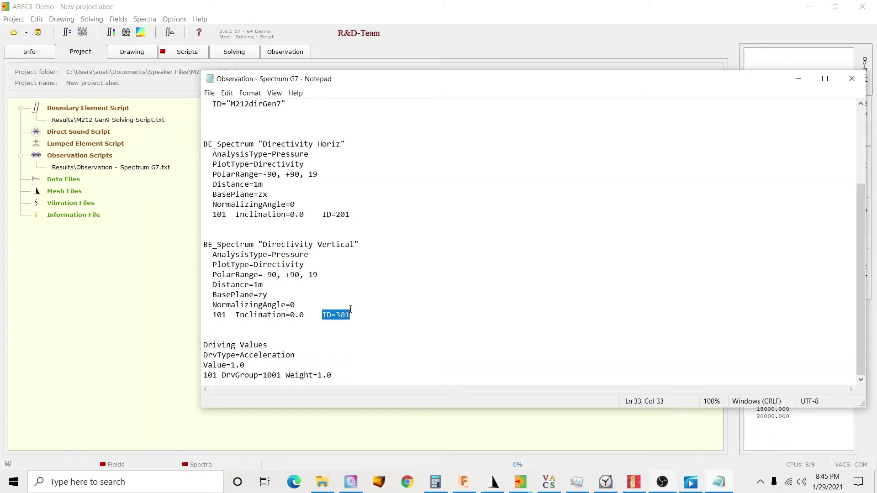
click(359, 316)
scroll(359, 316, up, 1)
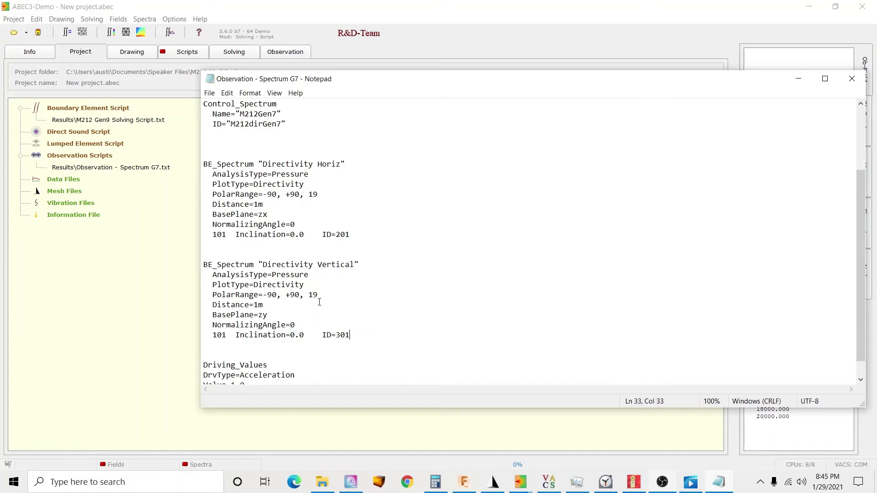
scroll(319, 302, up, 2)
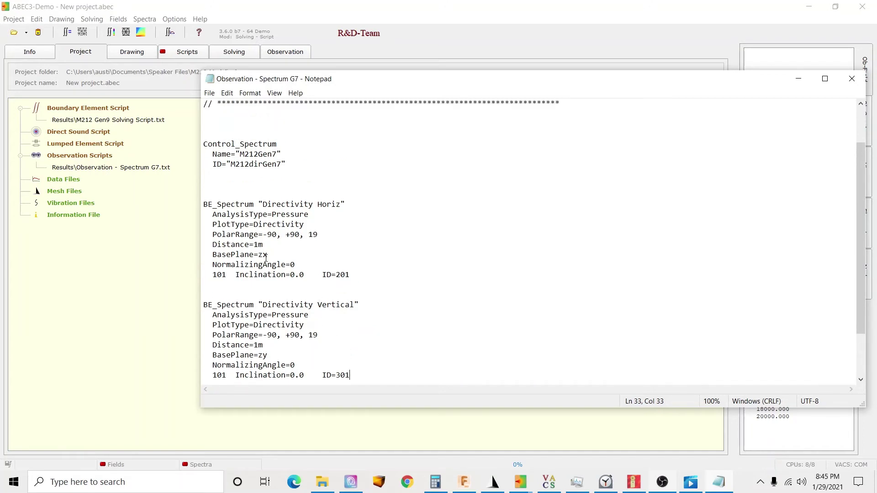
drag(268, 255, 260, 256)
click(270, 255)
drag(352, 276, 339, 276)
click(358, 277)
click(262, 255)
scroll(317, 265, down, 2)
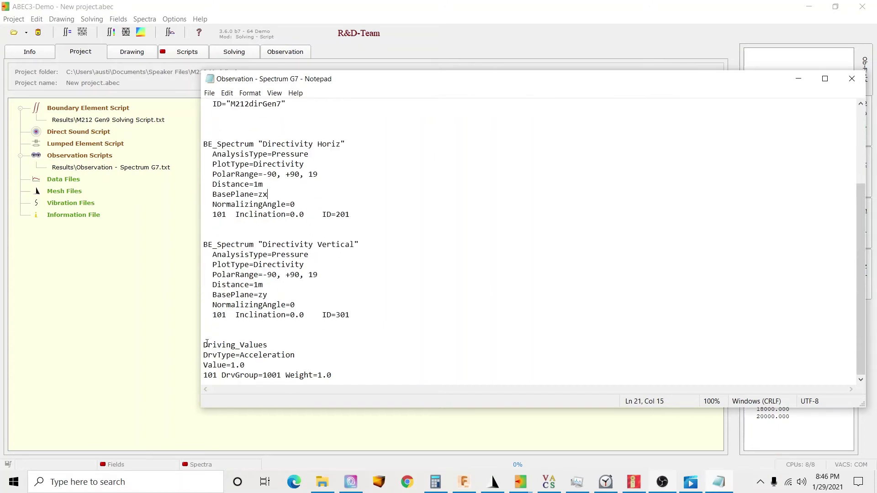
drag(204, 346, 358, 375)
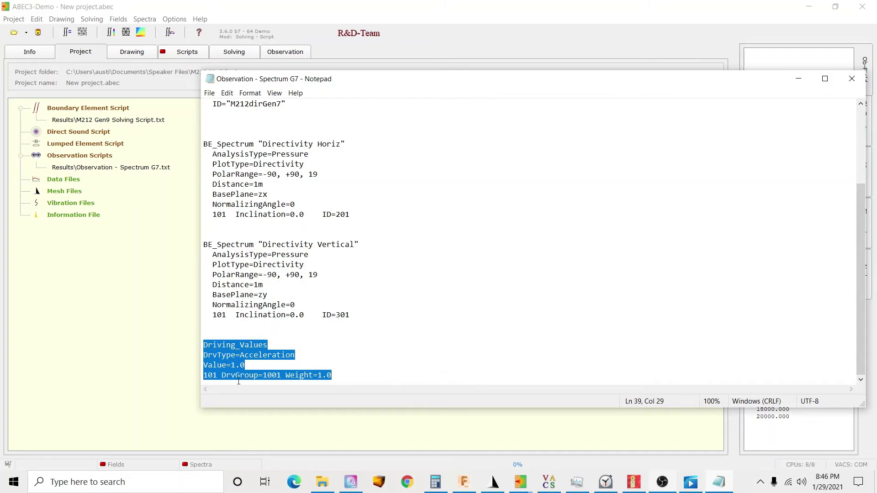
click(221, 375)
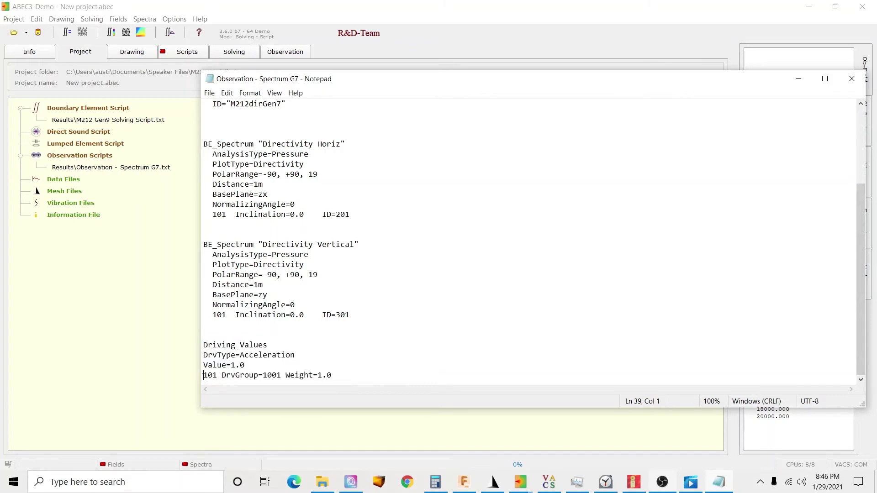
drag(203, 375, 341, 375)
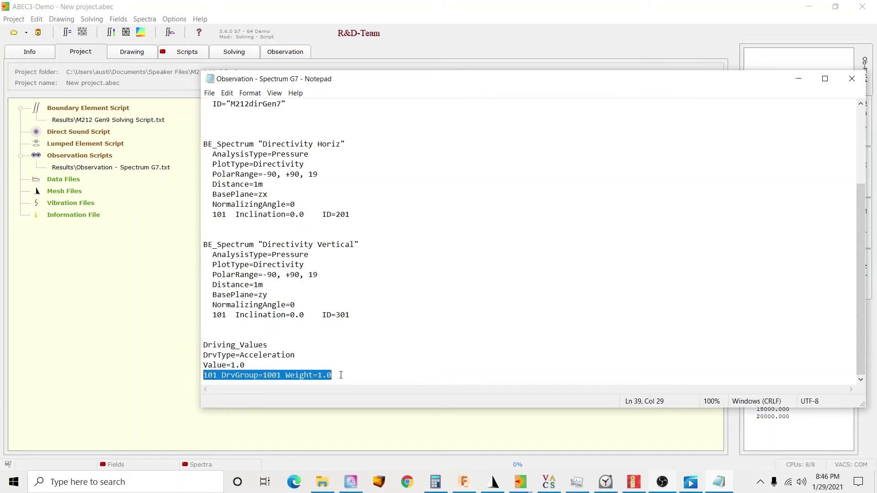
click(279, 375)
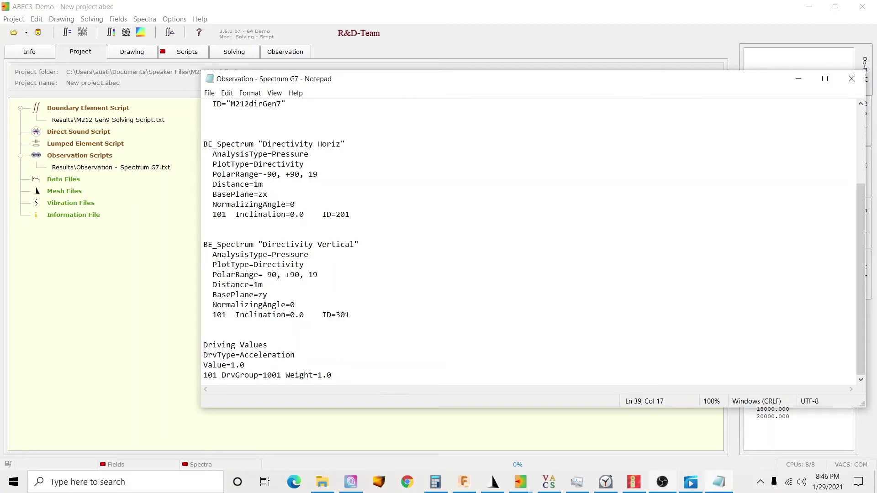
key(End)
scroll(367, 145, up, 4)
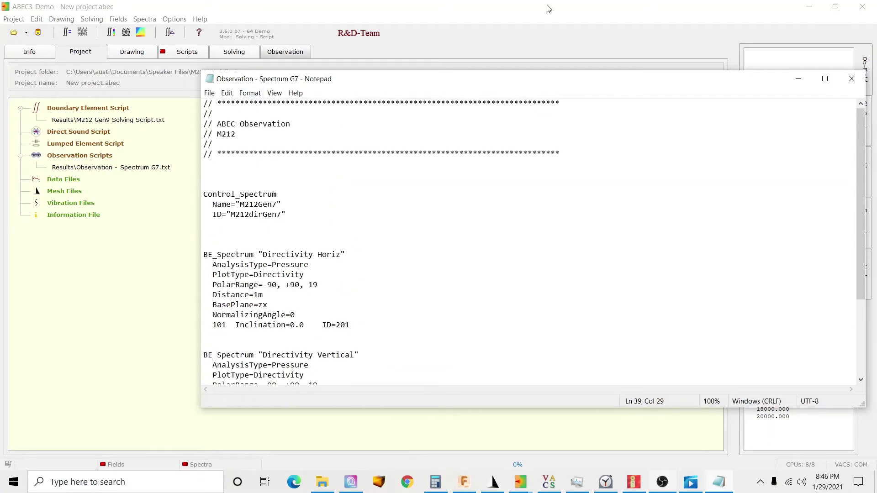
Step: Add mesh file M212 Gen9 v3.msh to Mesh Files with the alias M1
click(850, 78)
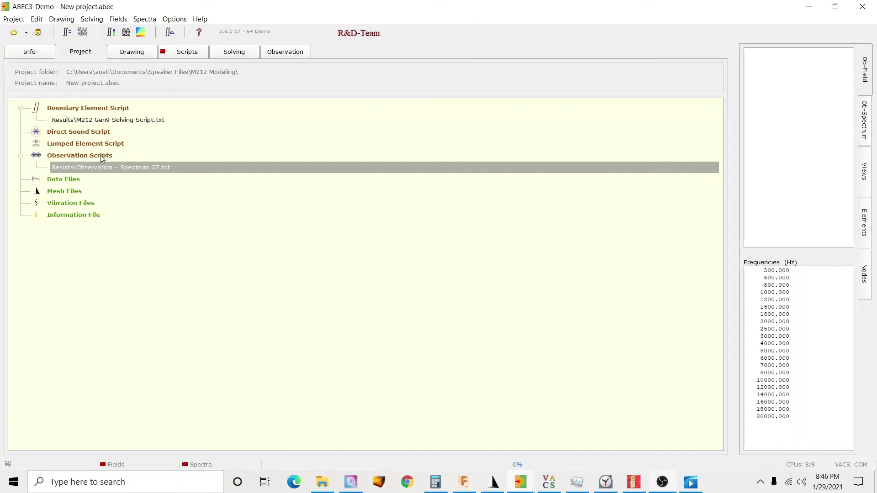
right_click(70, 196)
click(92, 199)
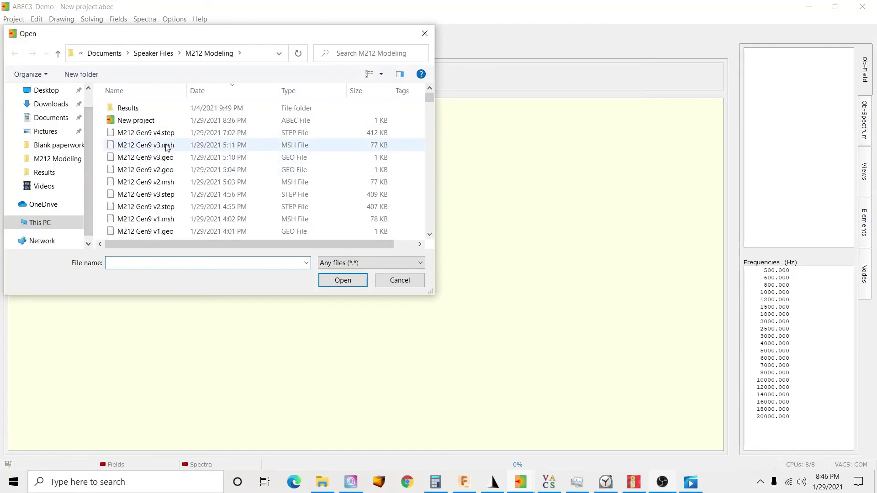
click(168, 146)
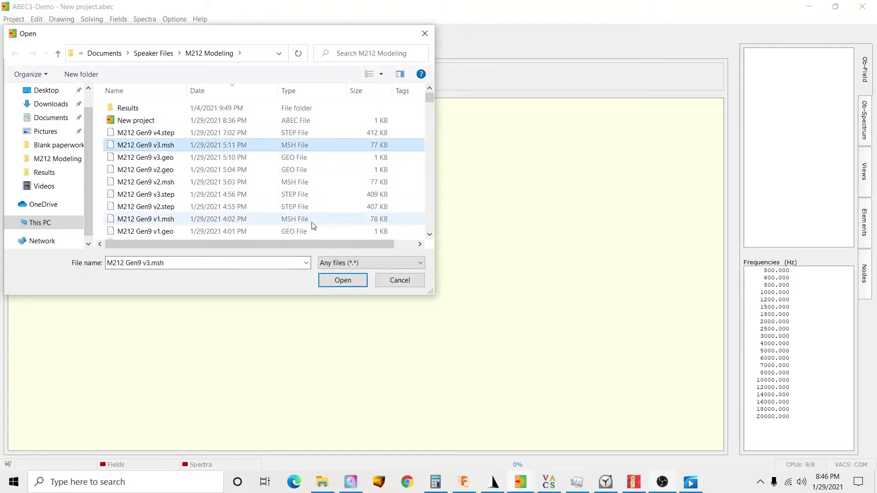
click(323, 280)
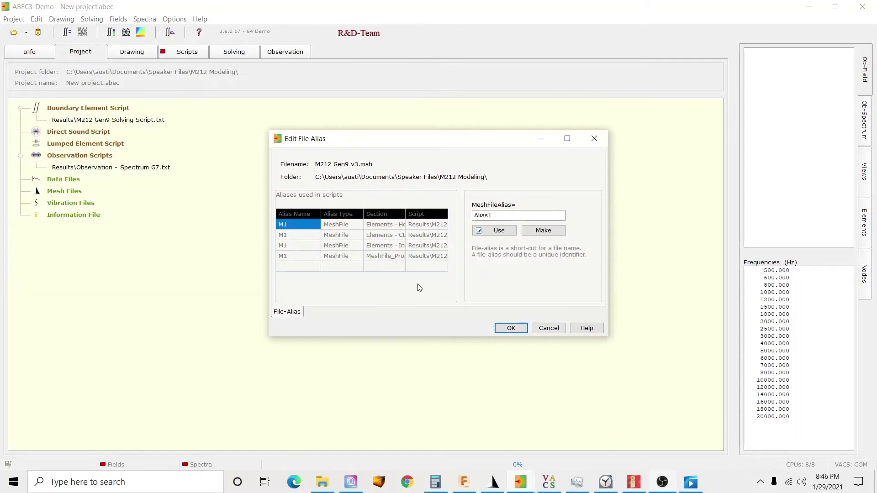
double_click(497, 213)
text(M1)
click(499, 231)
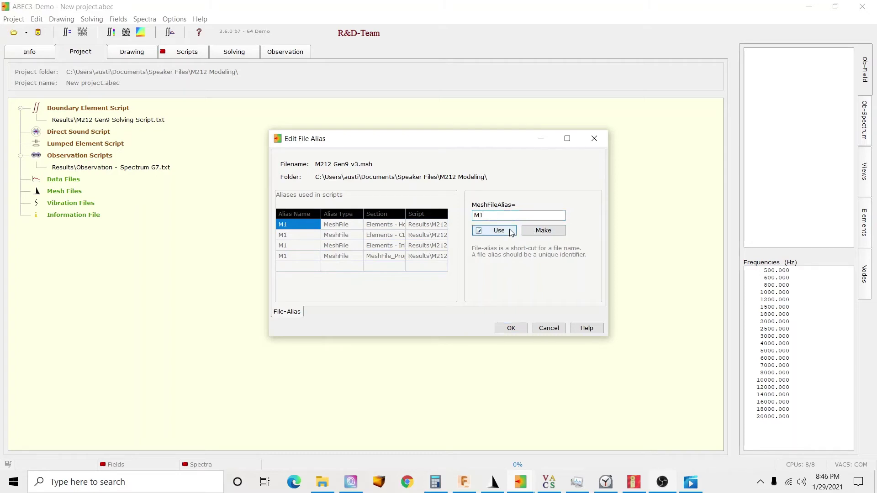
click(510, 327)
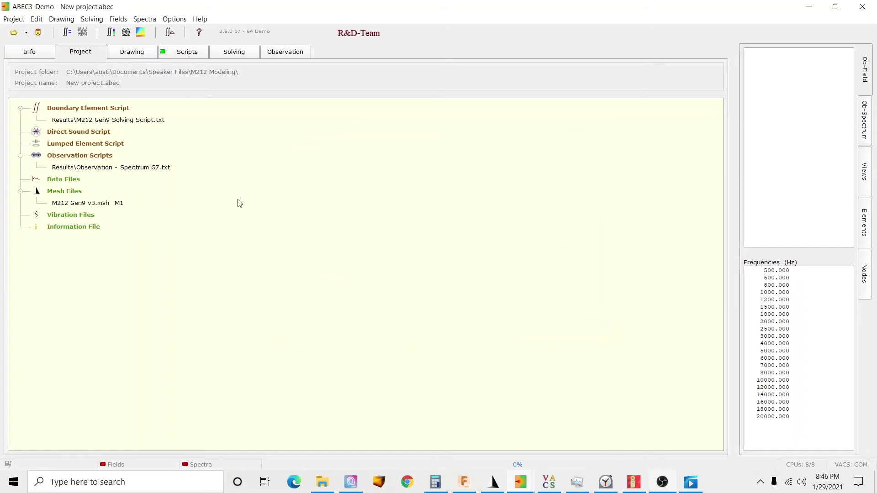
Step: Rotate the M212 Gen9 mesh to face the front, then select the solving script in the project tree
click(122, 56)
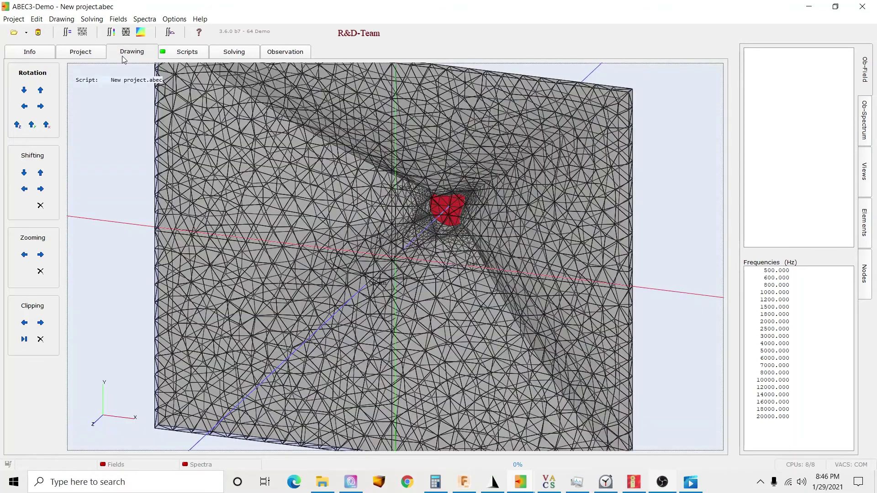
mouse_move(303, 224)
mouse_down()
mouse_move(207, 245)
mouse_move(269, 249)
mouse_move(397, 230)
mouse_move(357, 210)
mouse_move(364, 214)
mouse_up()
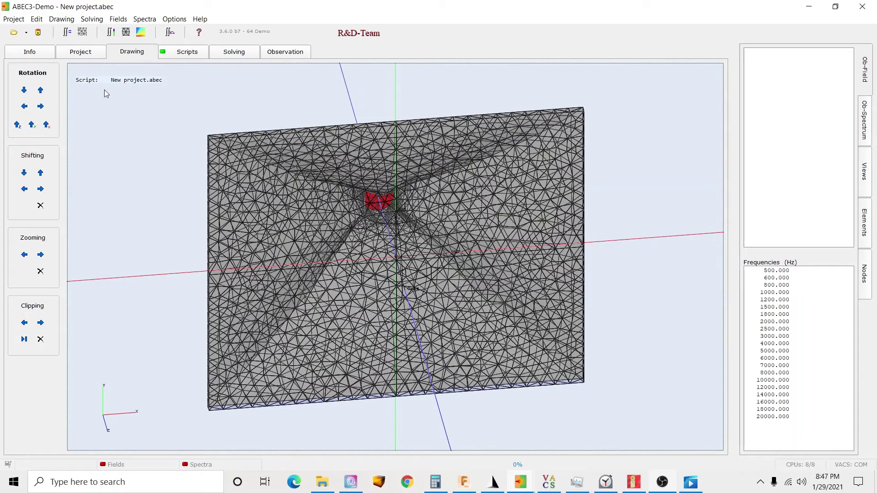
click(89, 50)
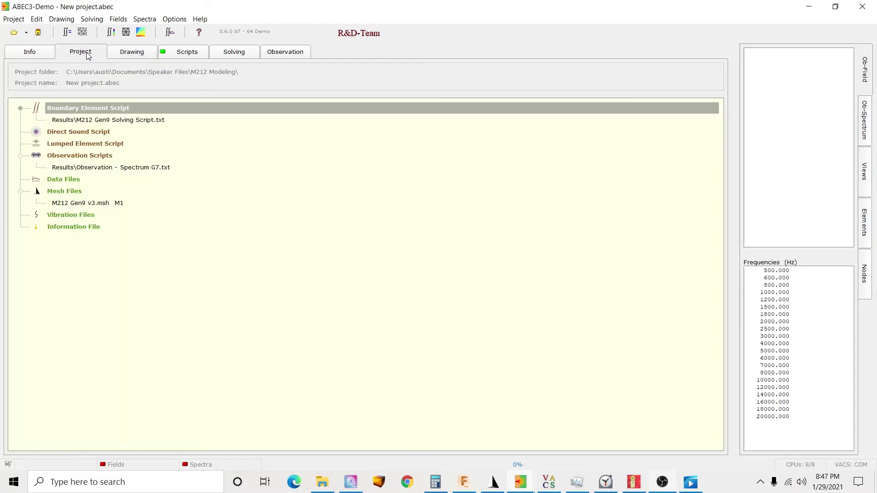
click(121, 120)
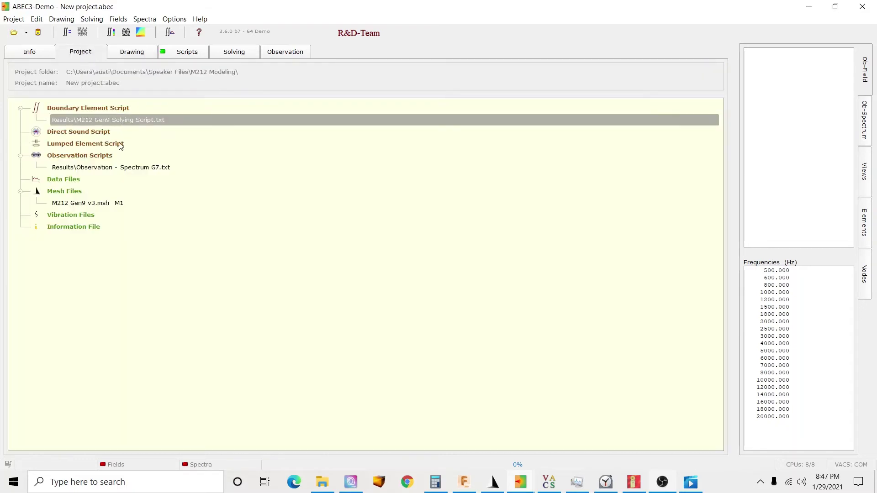
Step: Inspect a mesh element's details, then select M212 Gen9 v3.msh and rotate its drawing to a new angle
click(129, 57)
click(265, 183)
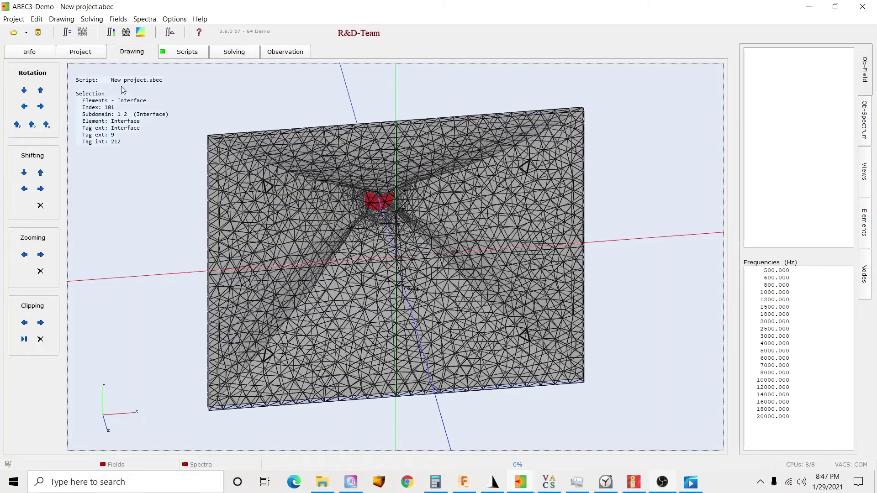
click(94, 54)
click(85, 204)
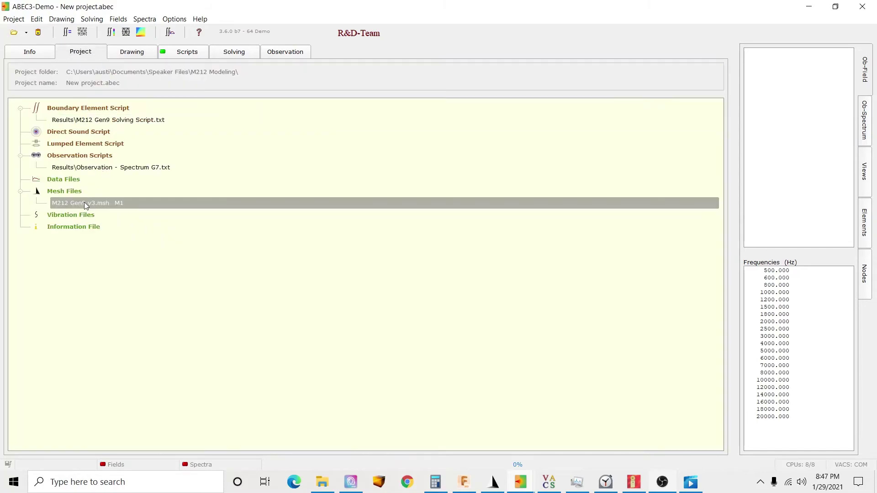
click(131, 53)
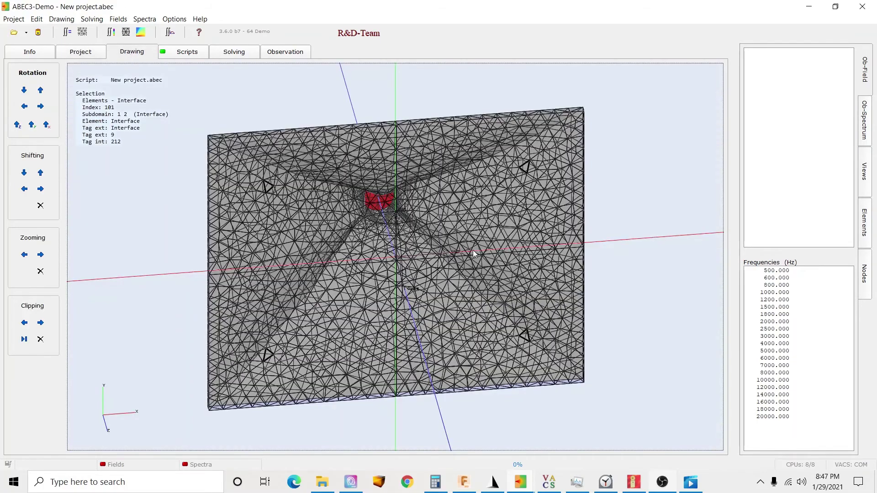
drag(299, 238, 593, 177)
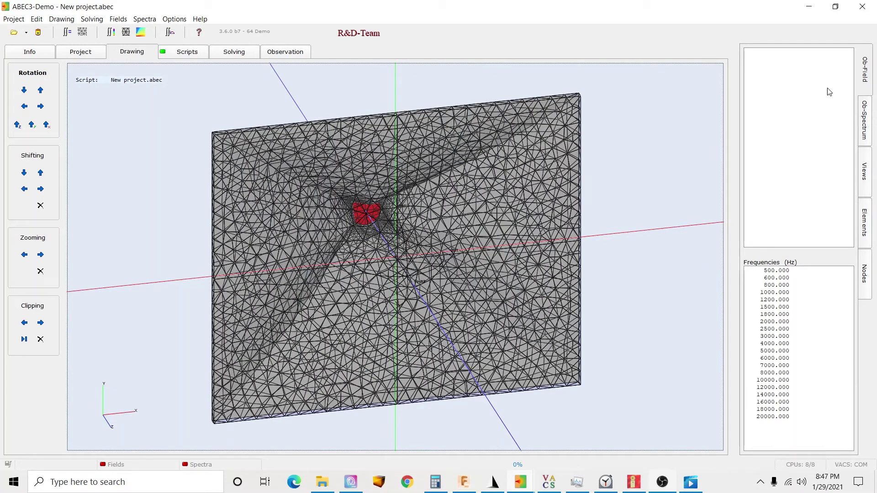
Step: Preview the mesh-file overlay from the side, then hide it with symmetries left on
click(868, 126)
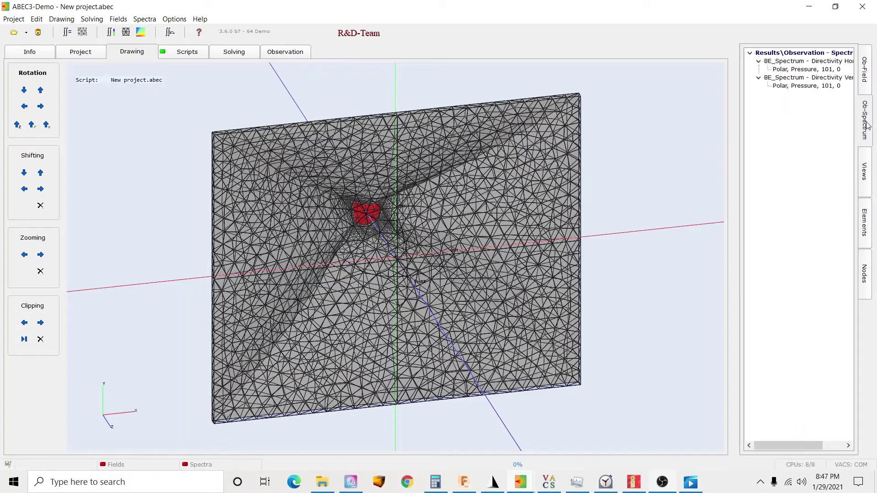
click(865, 171)
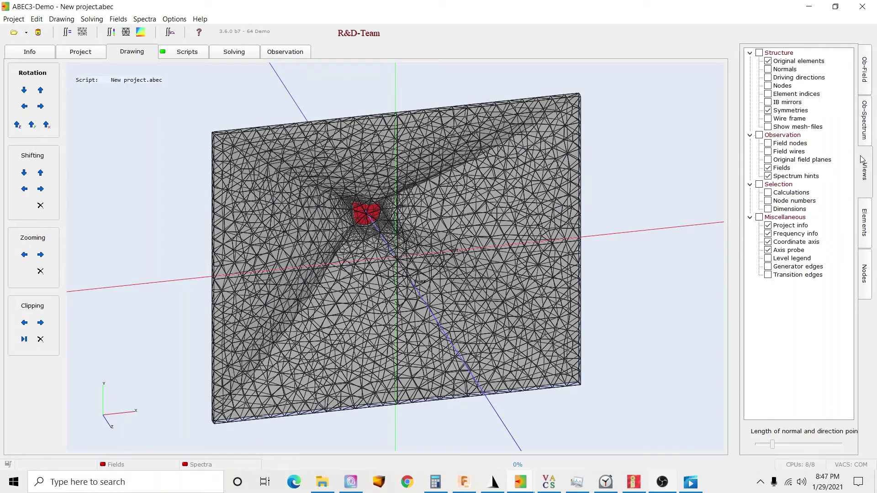
click(768, 127)
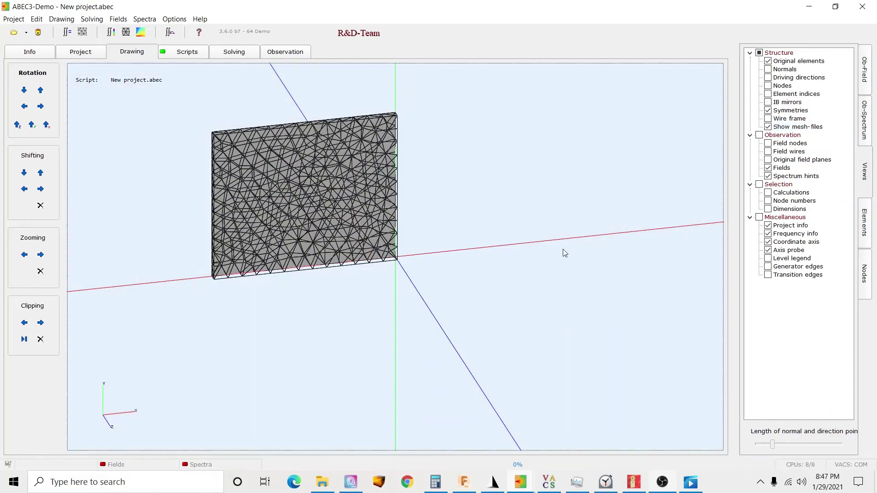
drag(561, 251, 401, 231)
drag(500, 257, 431, 185)
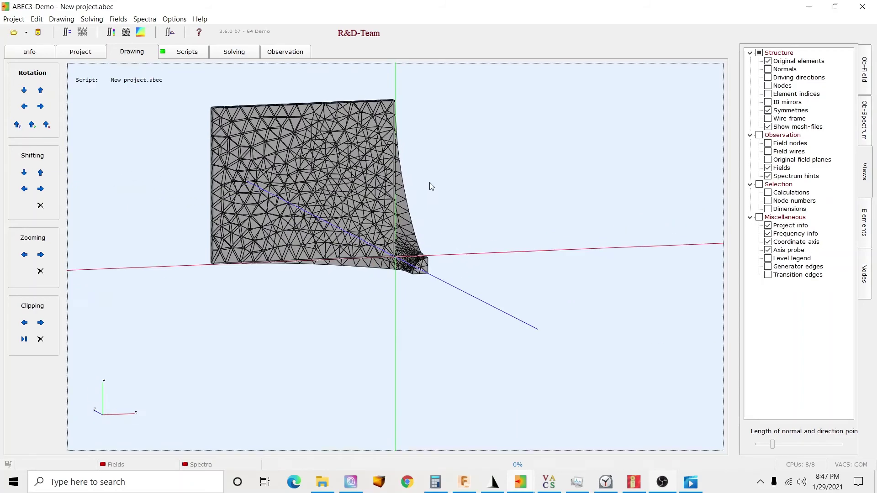
click(776, 129)
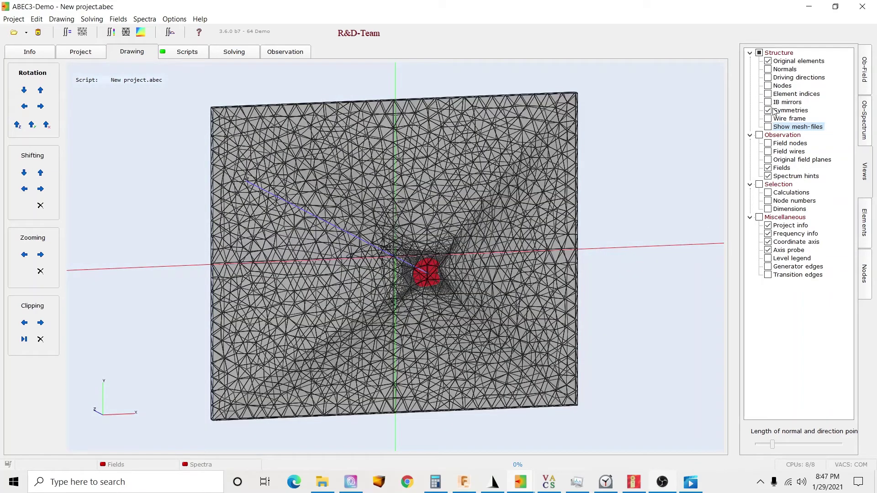
click(769, 111)
click(769, 111)
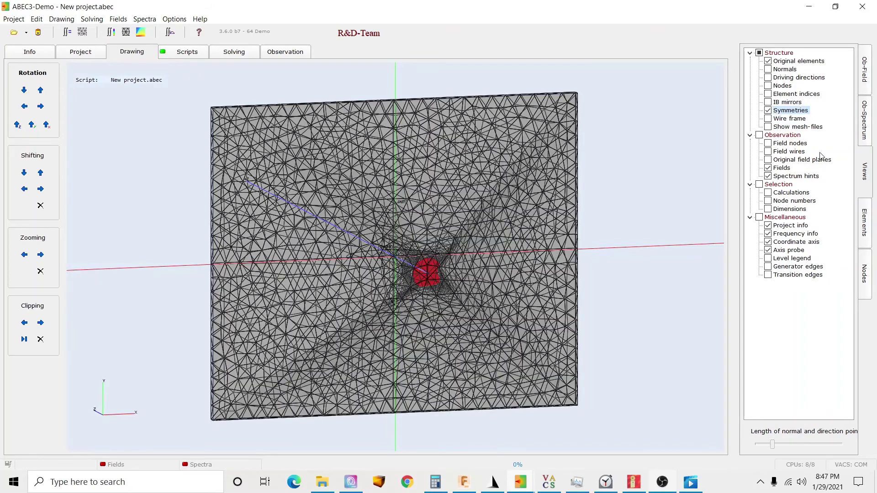
Step: Show element normals at maximum length and rotate to a side view of the horn
click(768, 69)
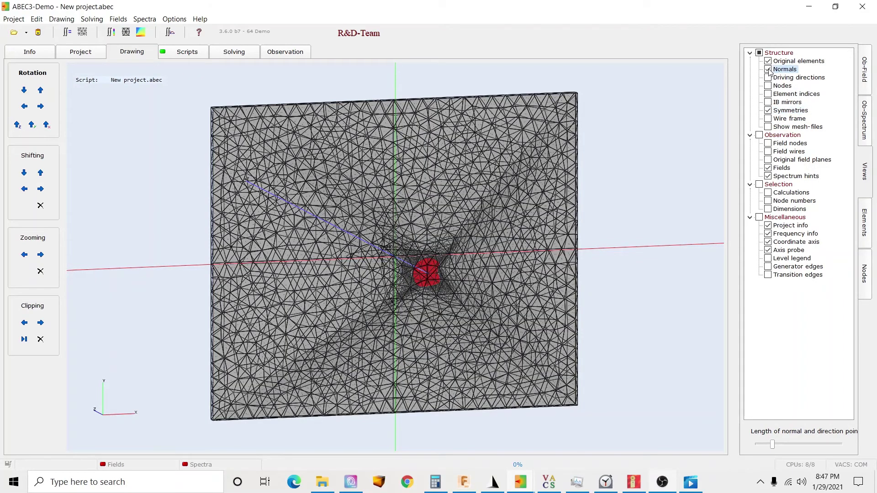
drag(525, 320, 586, 327)
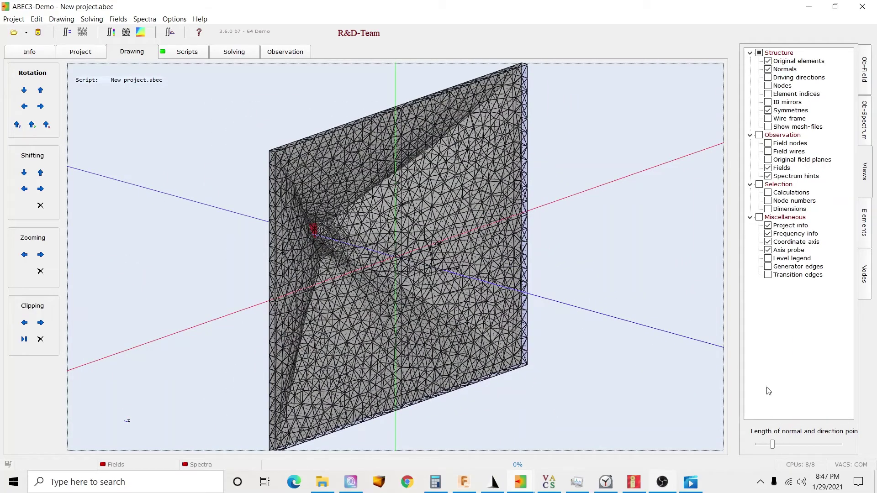
drag(651, 368, 355, 300)
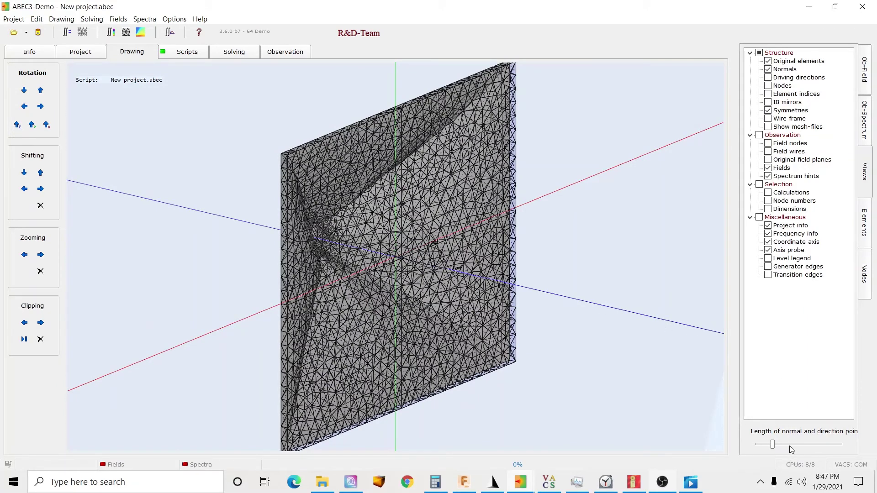
drag(773, 445, 861, 447)
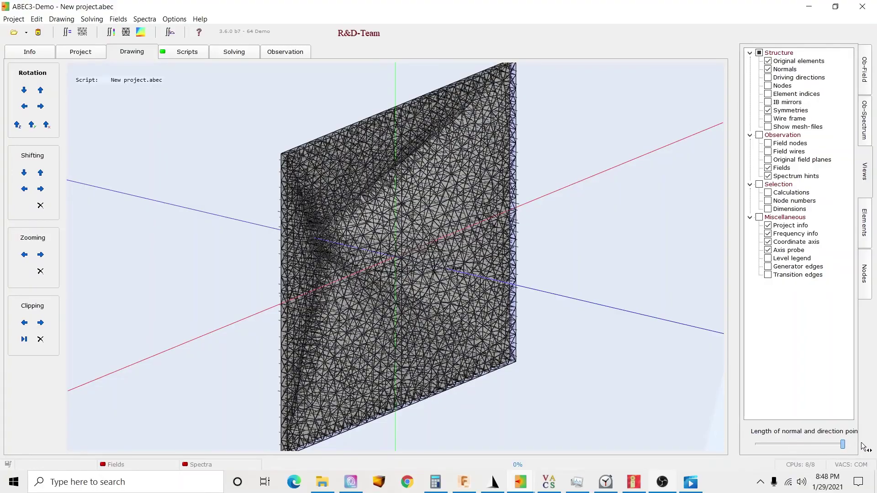
drag(478, 306, 579, 262)
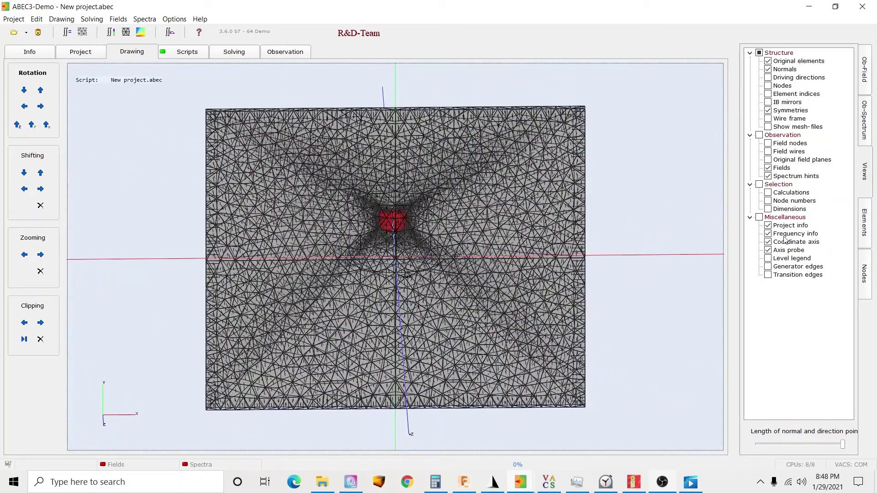
Step: Hide the Infinite Baffle 2 and interface element groups and turn off element normals
click(863, 219)
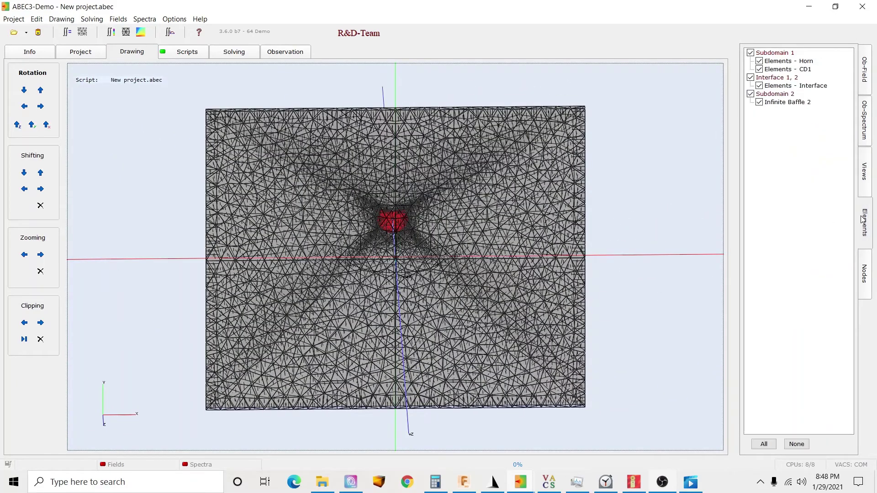
click(759, 102)
click(760, 86)
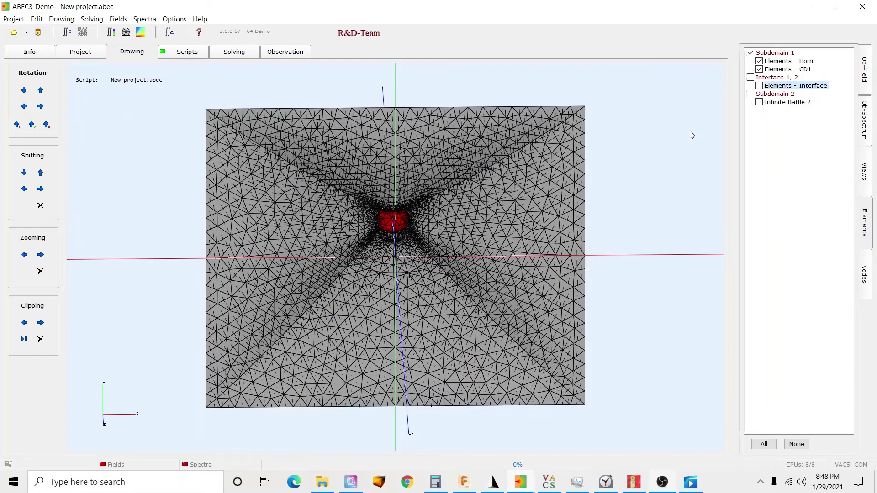
click(861, 157)
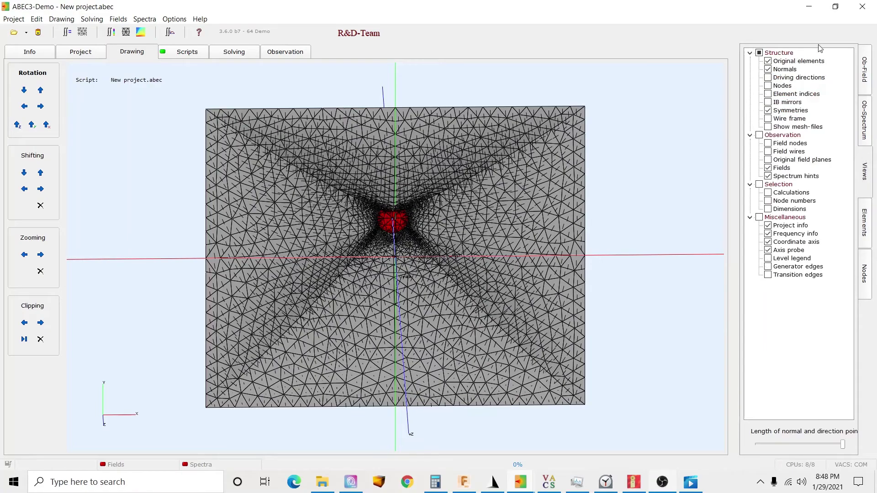
click(769, 70)
Step: Show the Infinite Baffle 2 elements again and tilt the mesh into an oblique 3D view
click(868, 211)
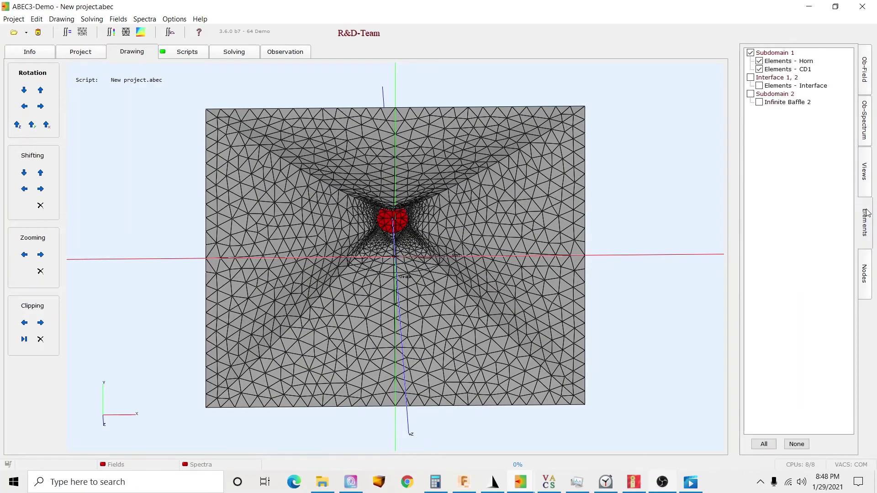
drag(506, 121, 569, 223)
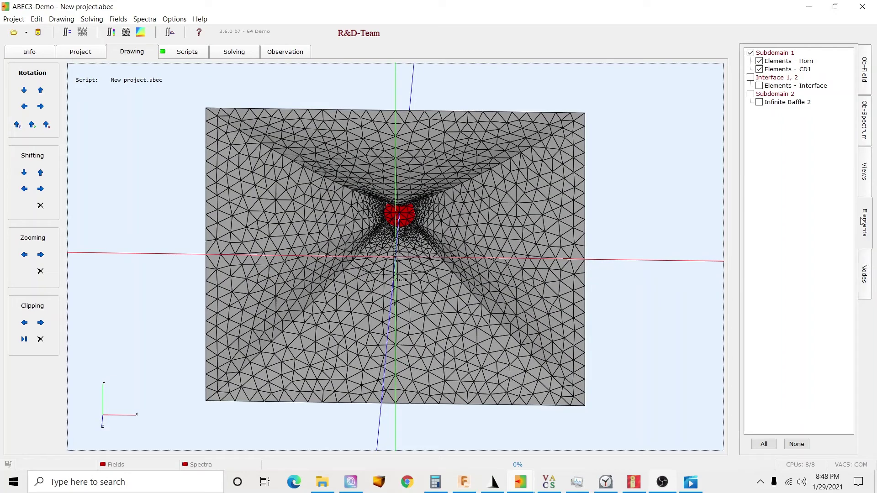
click(759, 103)
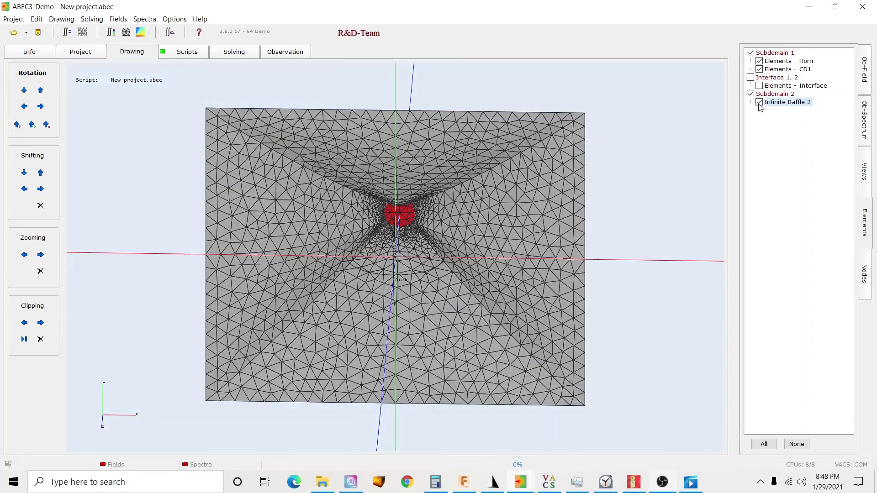
scroll(454, 259, down, 5)
scroll(454, 259, up, 4)
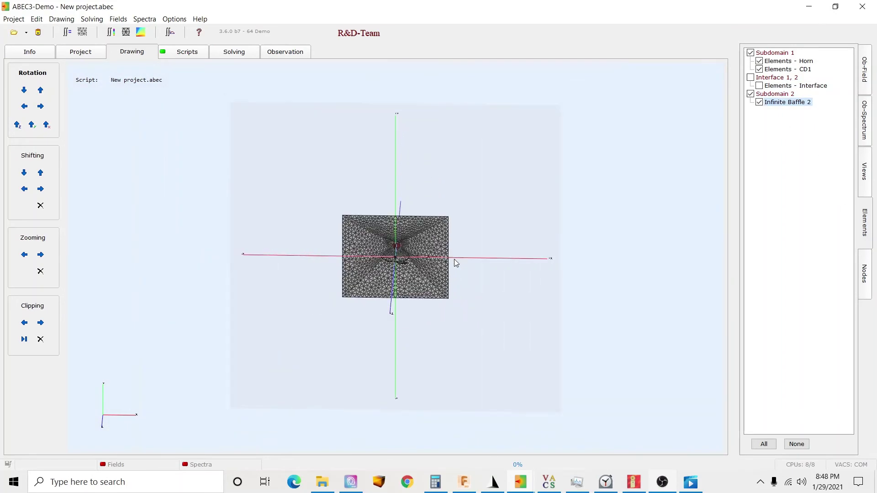
drag(454, 259, 417, 275)
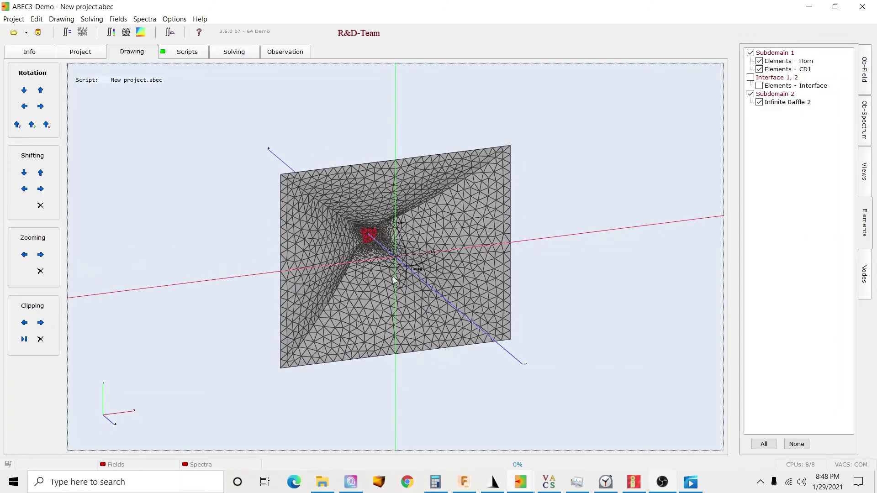
Step: Check a horn element's properties from the Nodes list, then reset the mesh to a straight front view
click(867, 272)
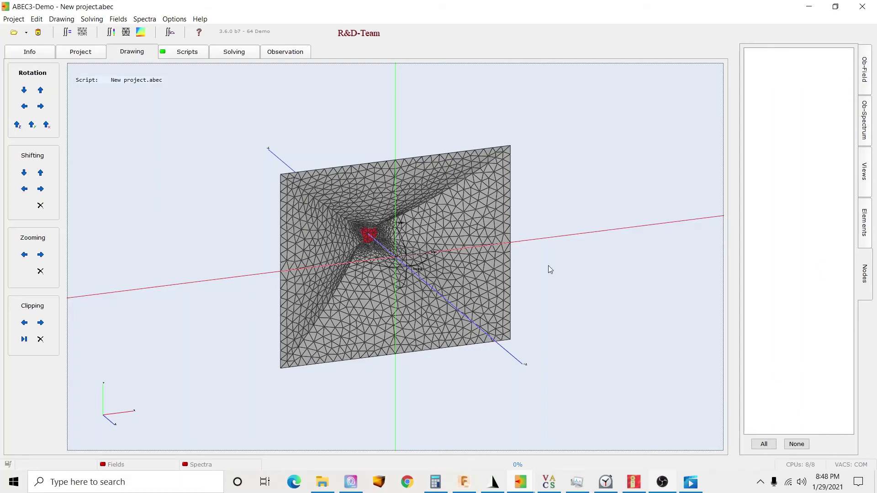
scroll(550, 269, down, 2)
click(438, 304)
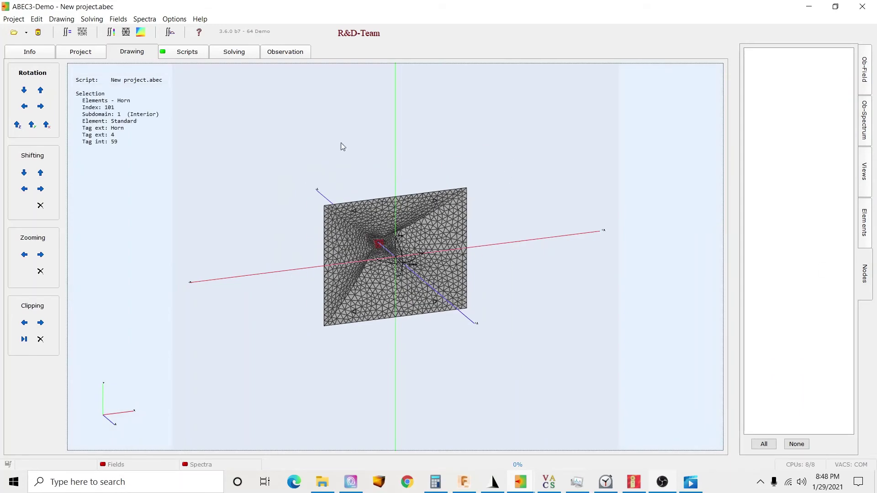
click(322, 176)
click(864, 222)
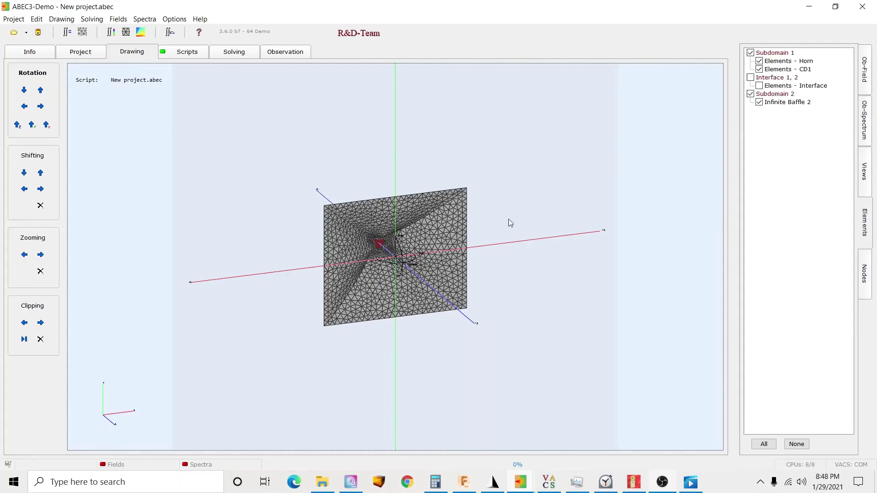
key(Home)
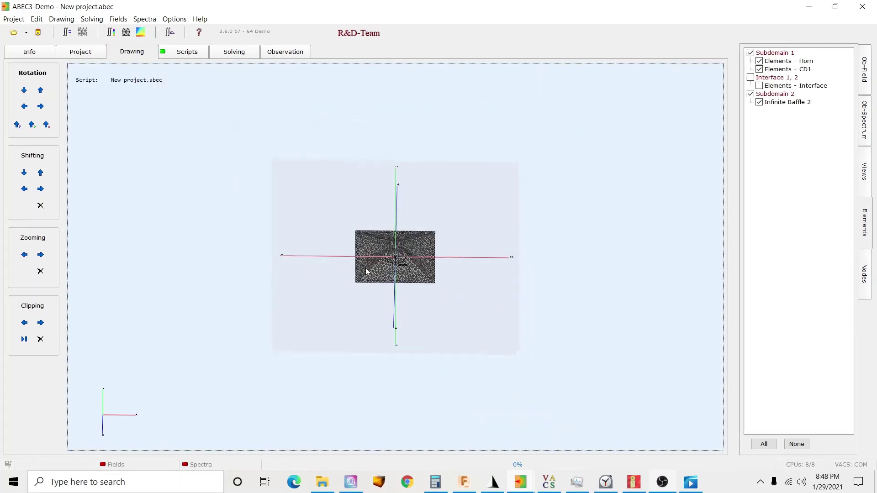
scroll(365, 268, up, 3)
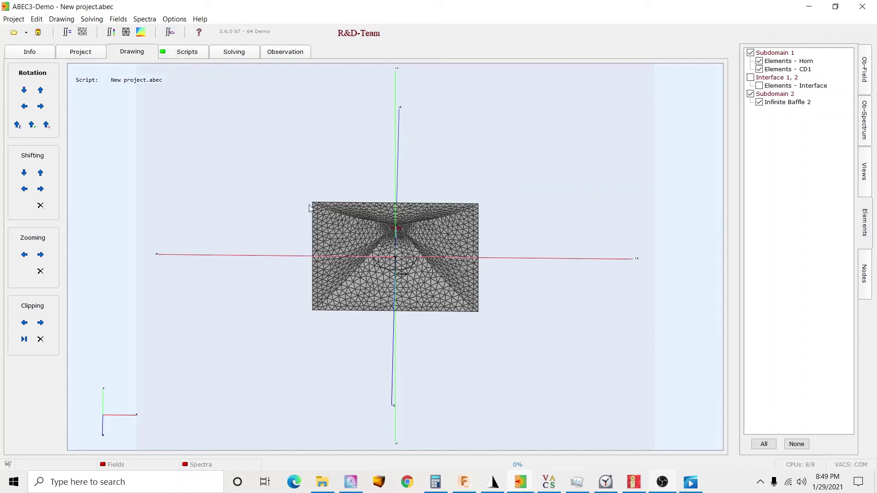
drag(310, 206, 475, 260)
click(551, 487)
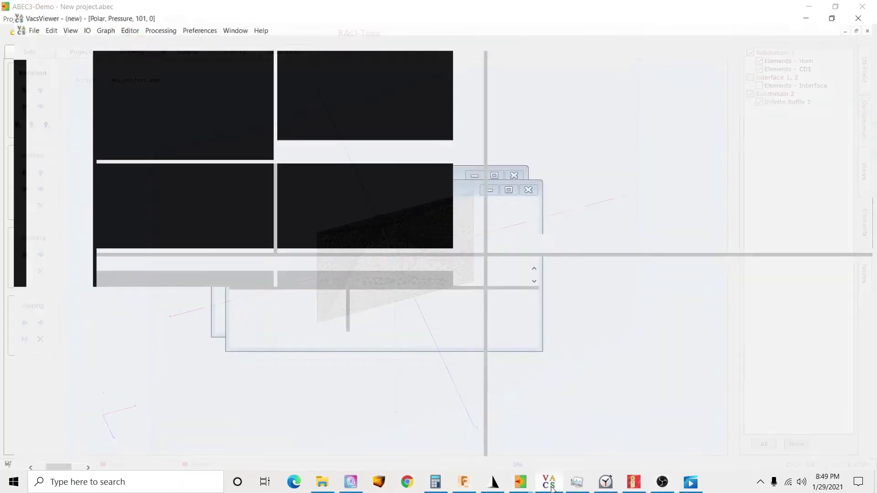
click(549, 488)
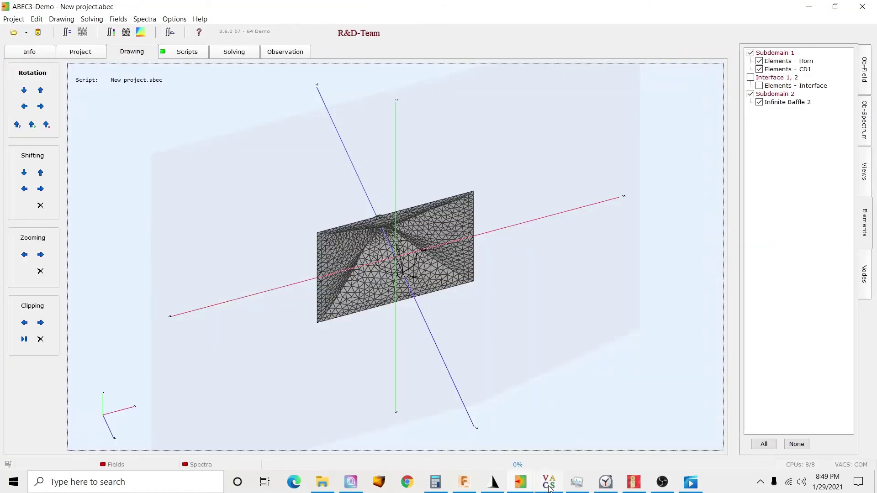
drag(342, 289, 180, 273)
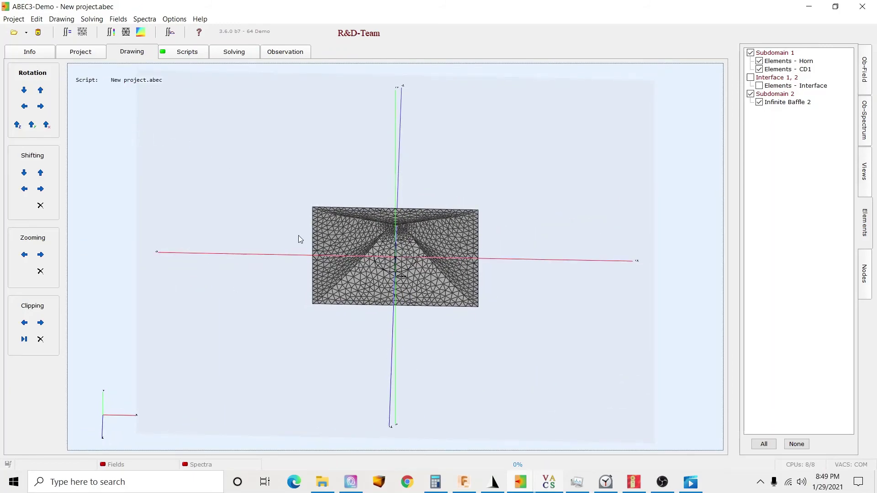
drag(299, 238, 328, 53)
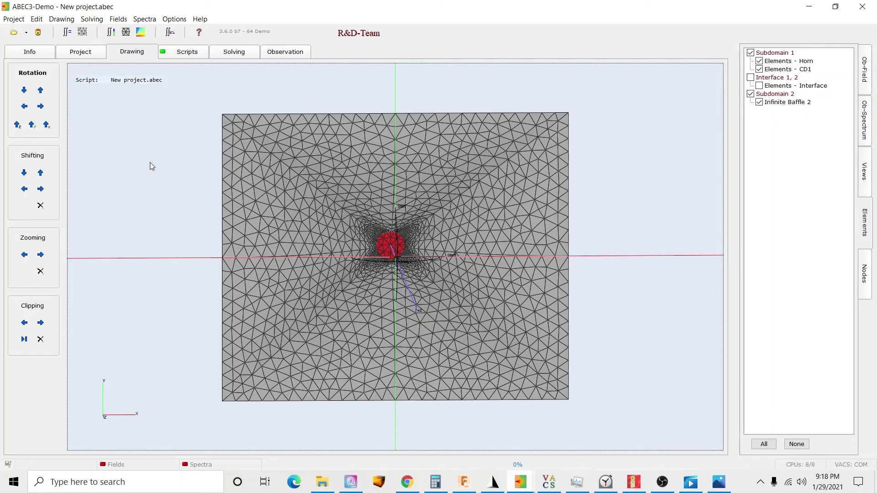
Step: Open the HTML Help contents and browse the BEM, Lumped Element Method, Direct Sound and Observations sections
click(200, 20)
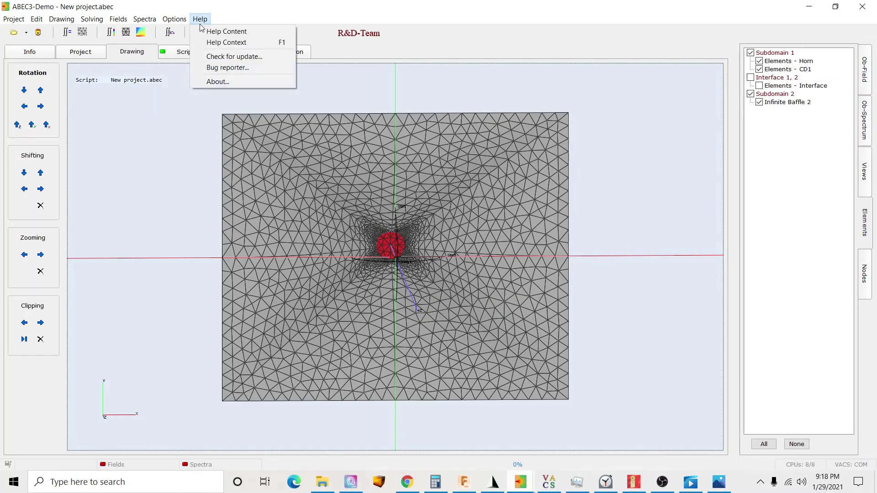
click(208, 31)
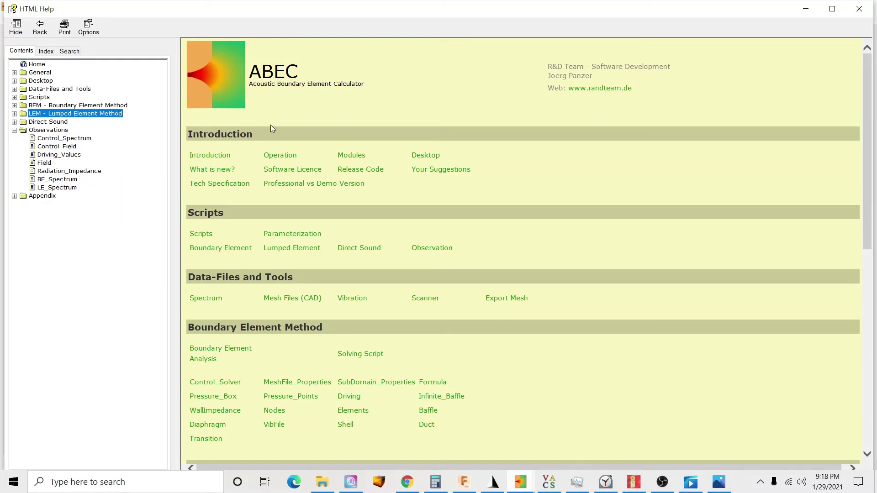
click(14, 131)
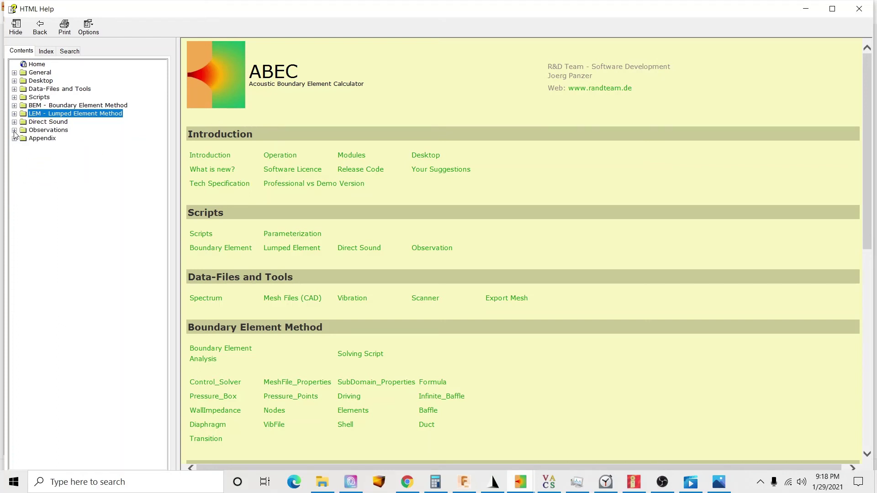
click(48, 107)
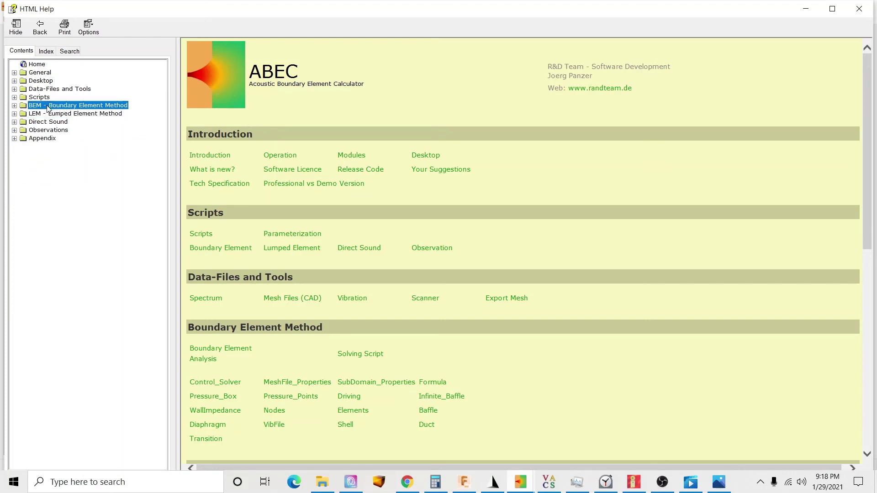
click(44, 115)
click(42, 122)
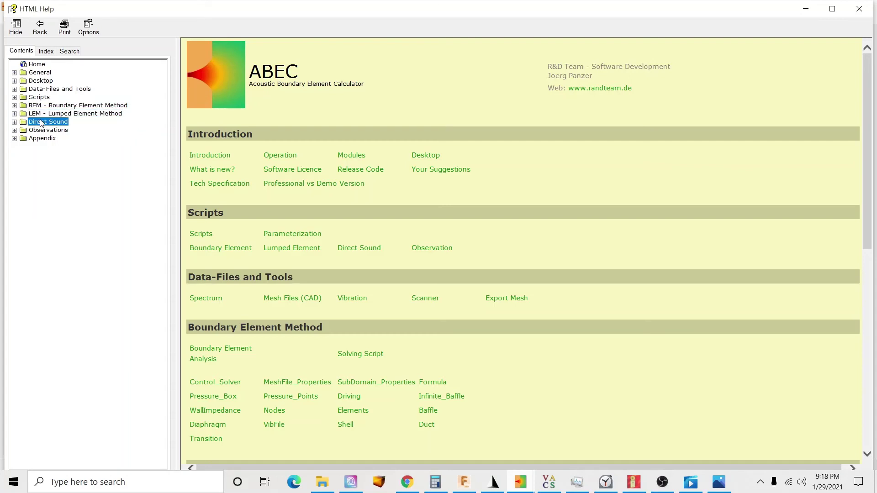
click(43, 130)
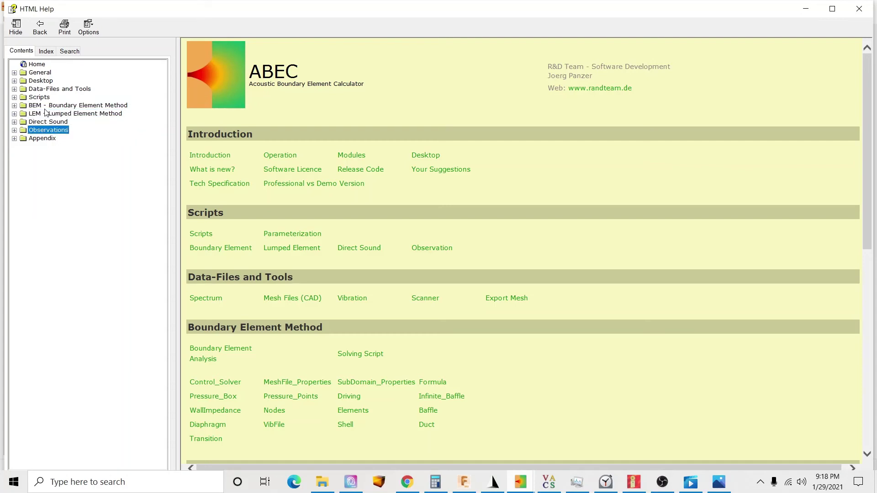
click(43, 114)
click(44, 122)
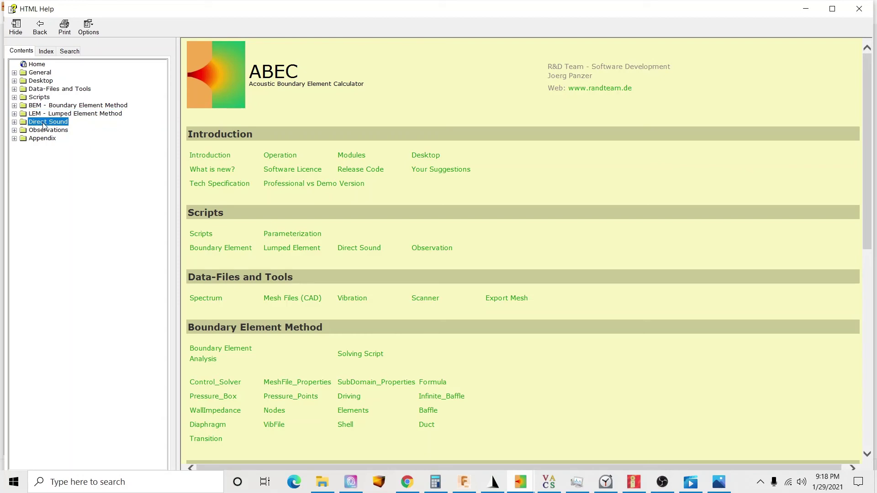
click(46, 131)
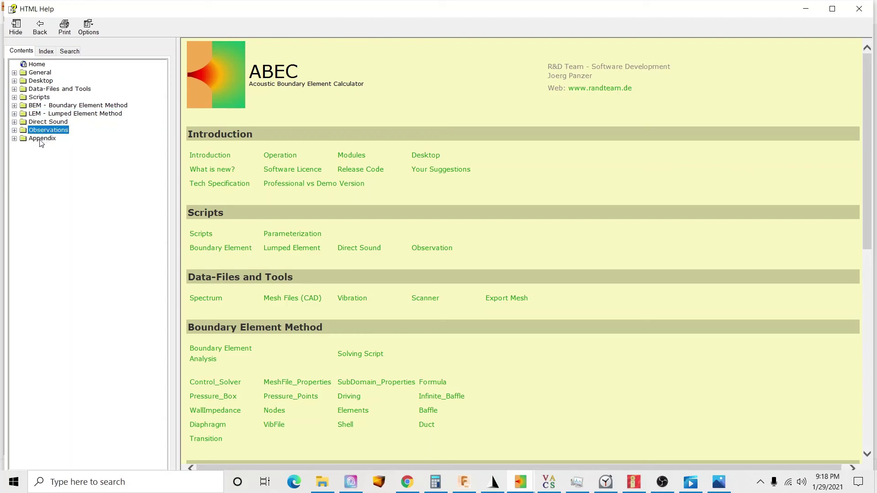
Step: Fold the Appendix back and expand 'BEM - Boundary Element Method' and 'Observations' in the contents tree
click(16, 139)
scroll(16, 139, up, 3)
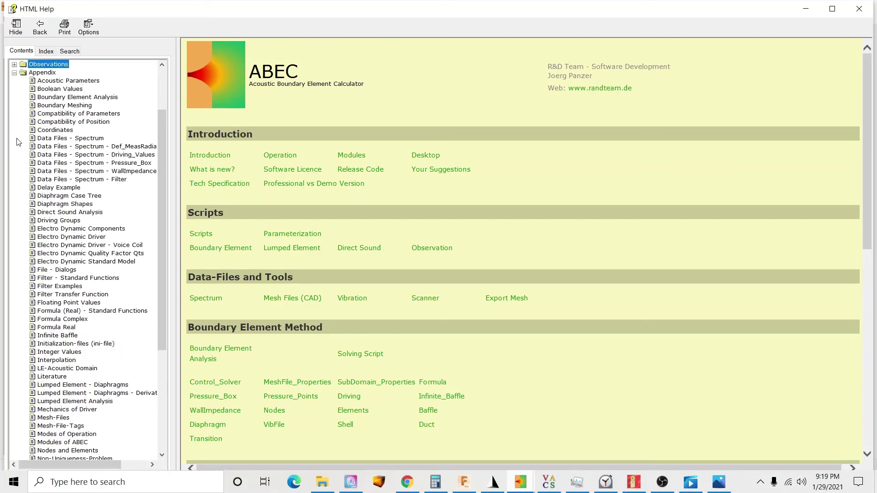
click(15, 138)
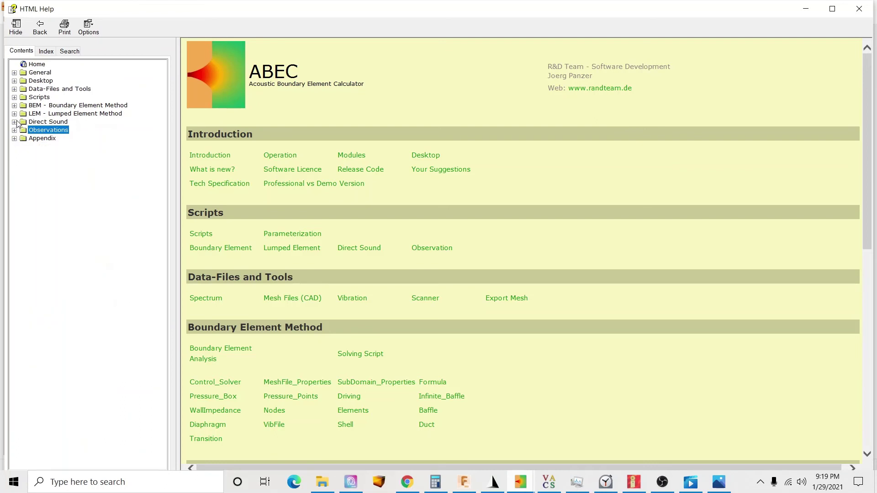
click(14, 105)
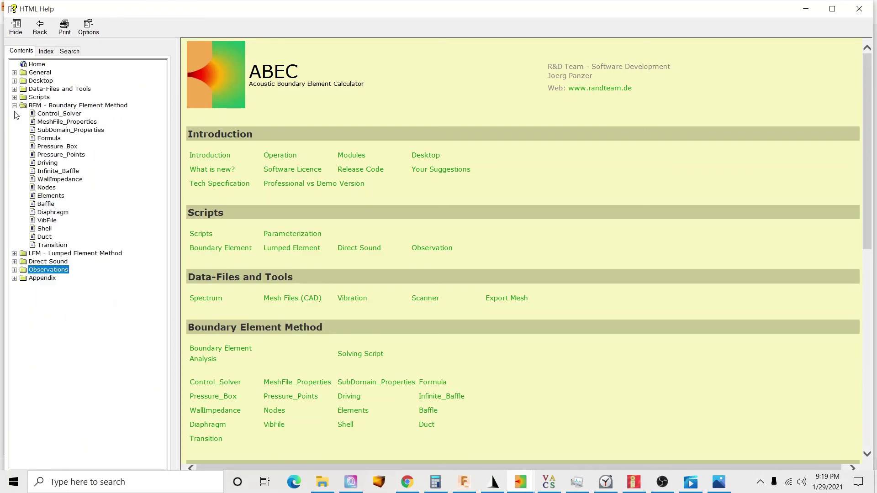
click(15, 270)
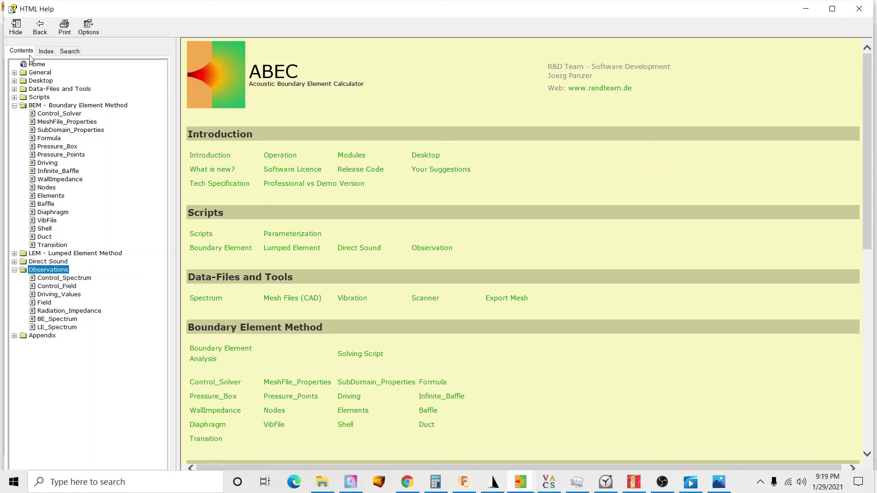
Step: Browse the BEM keyword pages from Control_Solver through Formula, Driving, WallImpedance and Nodes
click(60, 113)
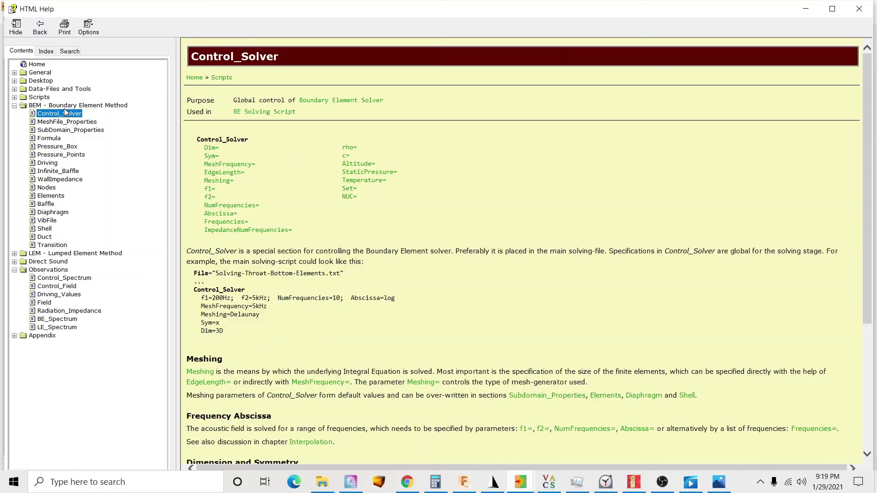
click(66, 122)
click(64, 130)
click(49, 139)
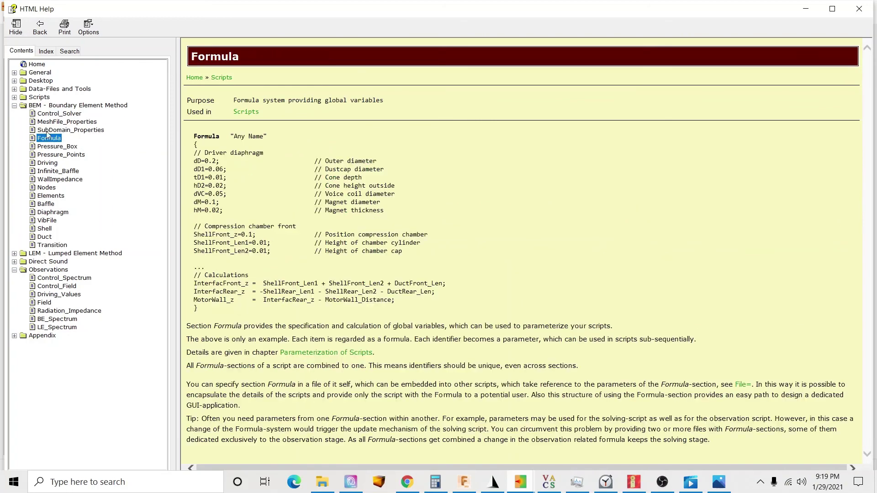
click(47, 154)
click(47, 163)
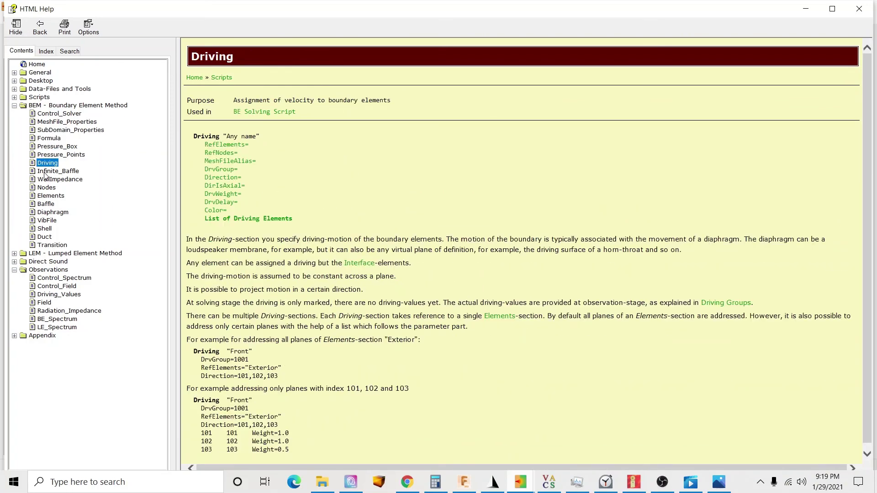
click(48, 172)
click(49, 180)
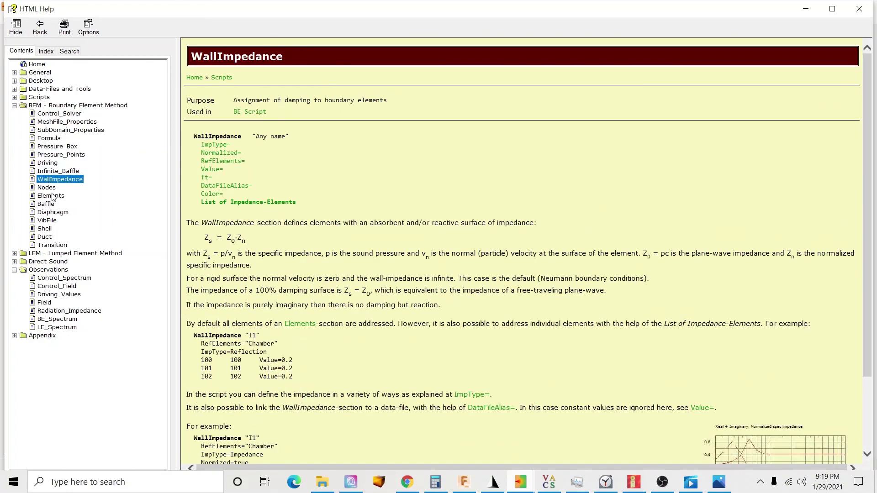
click(50, 188)
Step: Return to Control_Solver and open the MeshFrequency= parameter description
click(78, 115)
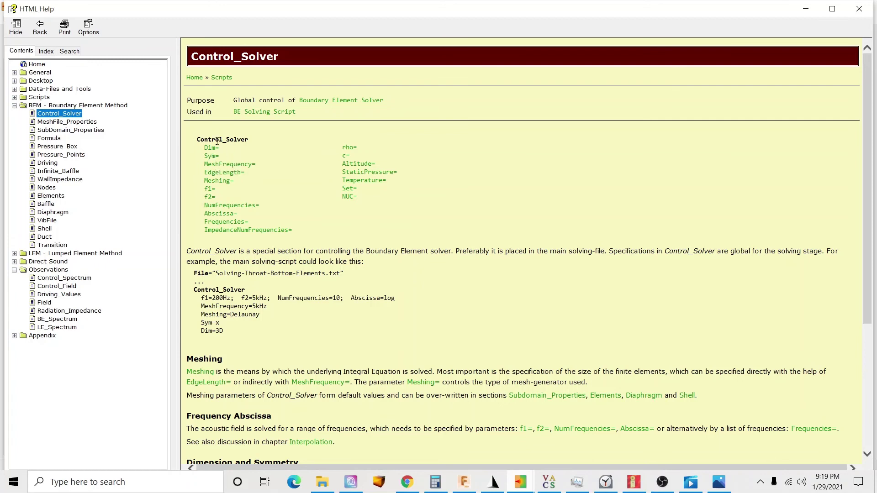
drag(201, 149, 311, 228)
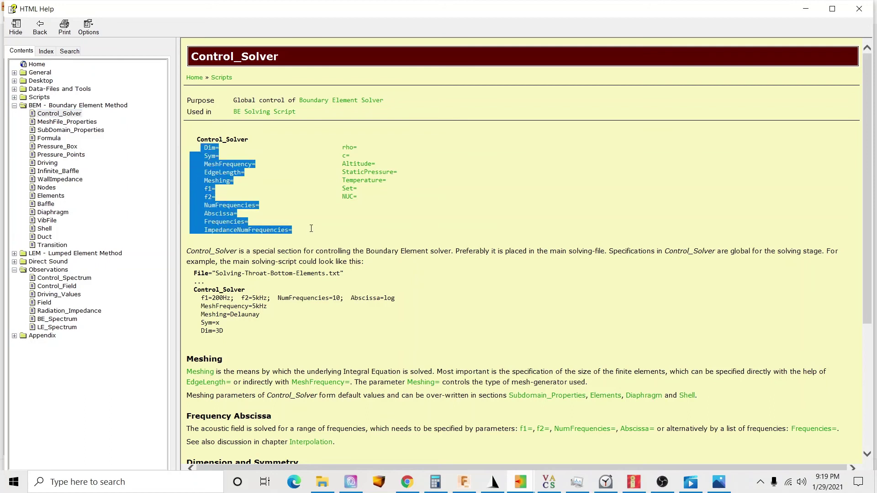
click(310, 232)
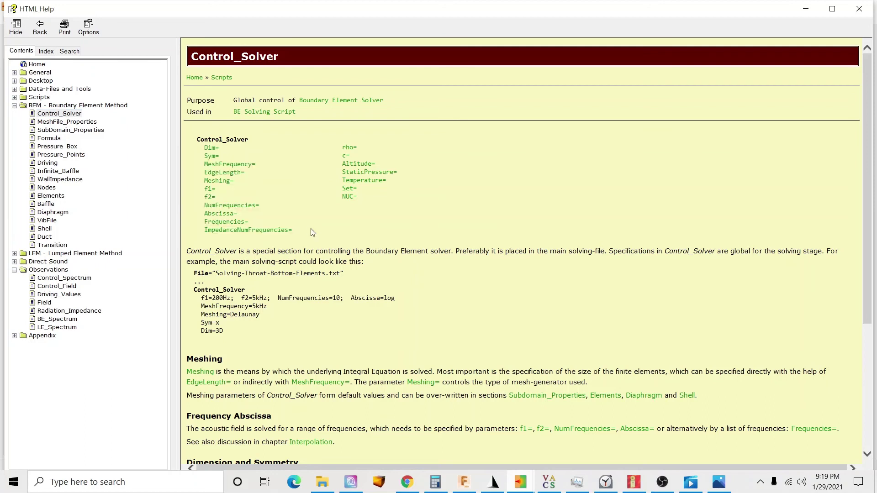
click(253, 165)
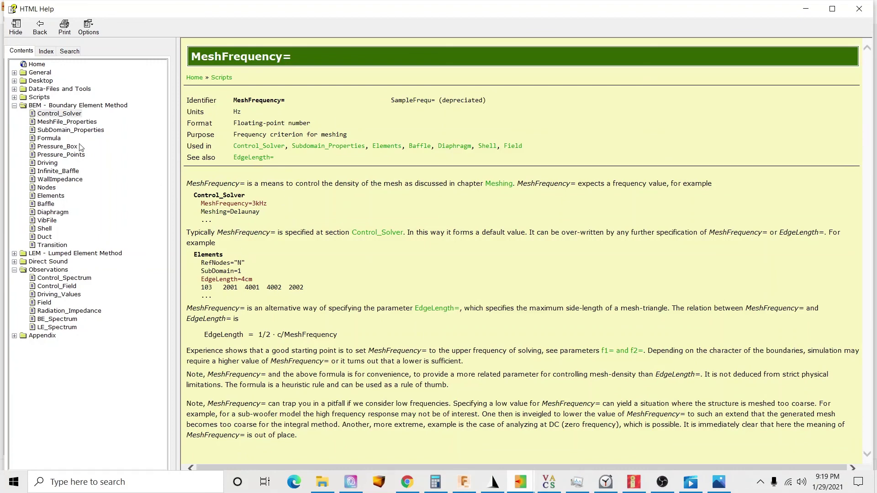
Step: Collapse the BEM section, search the help for 'infinite' and open Infinite Baffle in General
click(15, 106)
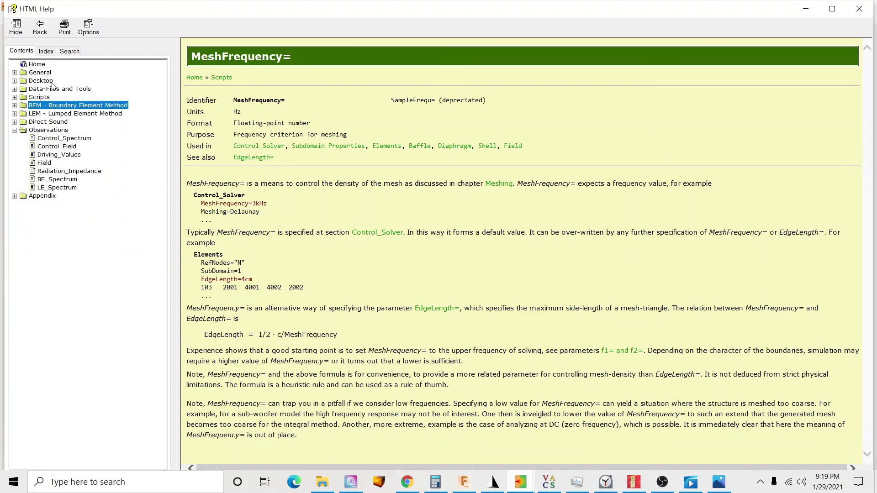
click(67, 53)
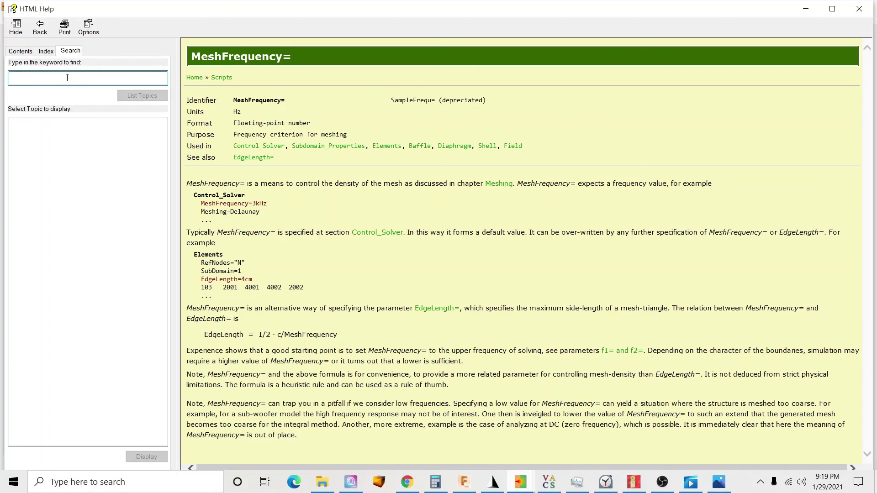
text(infinite)
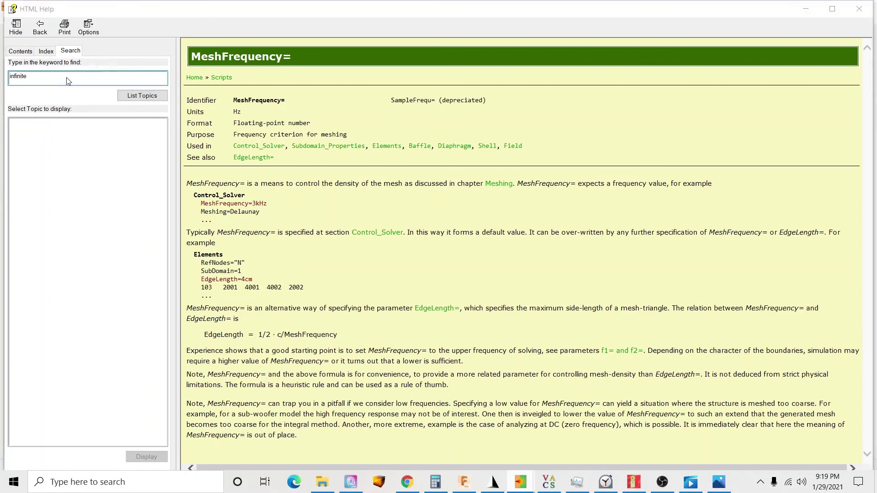
key(Return)
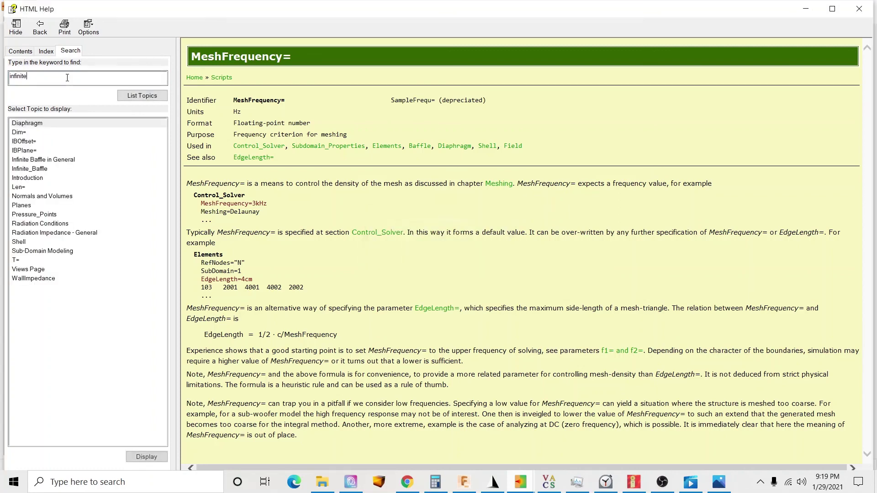
click(29, 151)
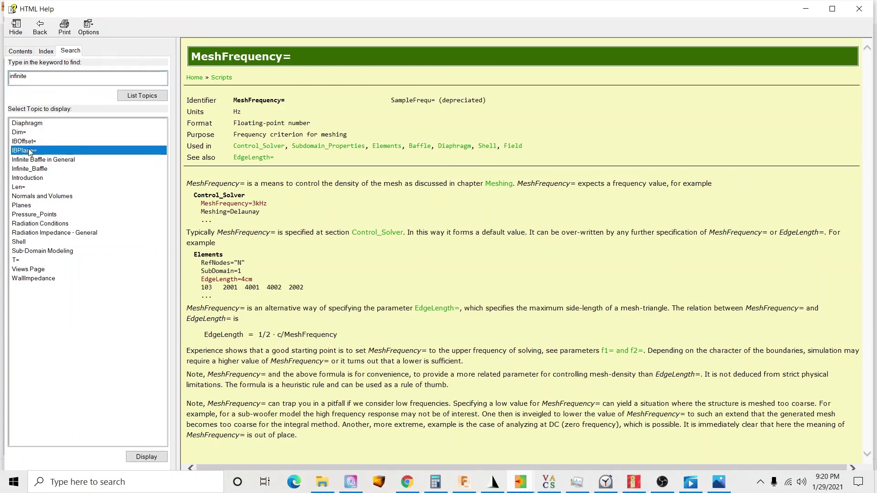
double_click(29, 160)
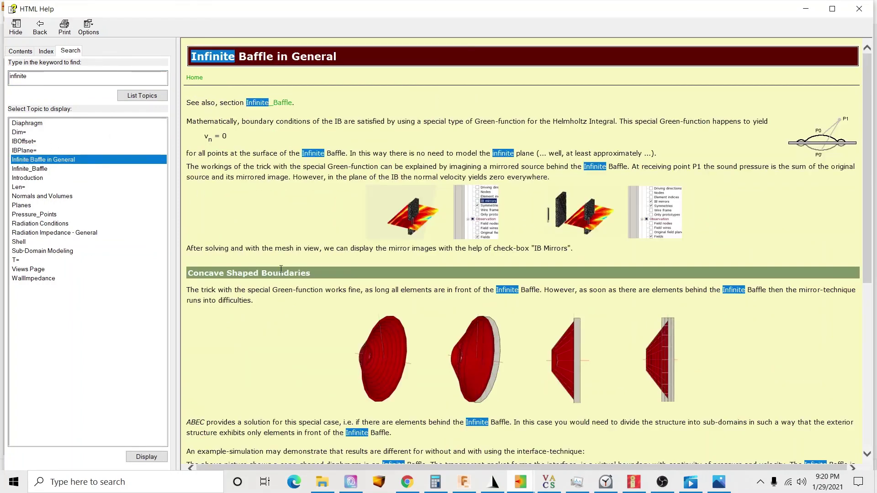
Step: Return to the contents and collapse the Appendix and Observations sections
click(21, 55)
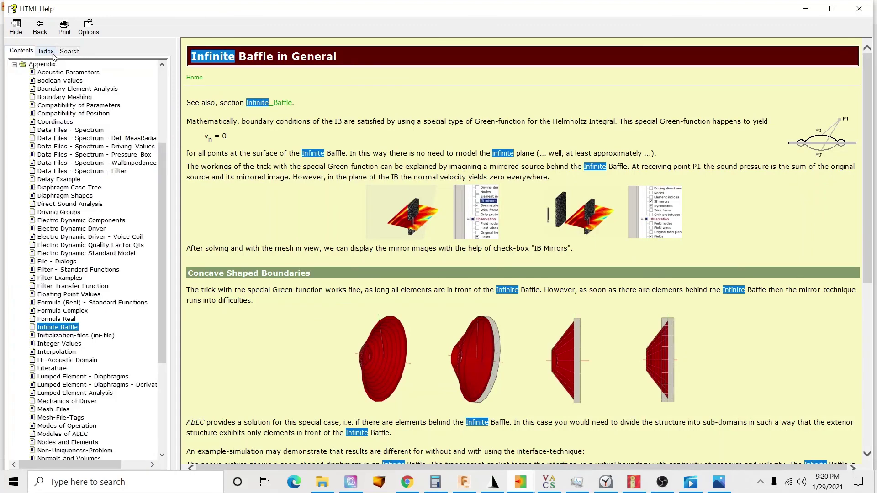
scroll(14, 87, up, 4)
scroll(14, 87, up, 1)
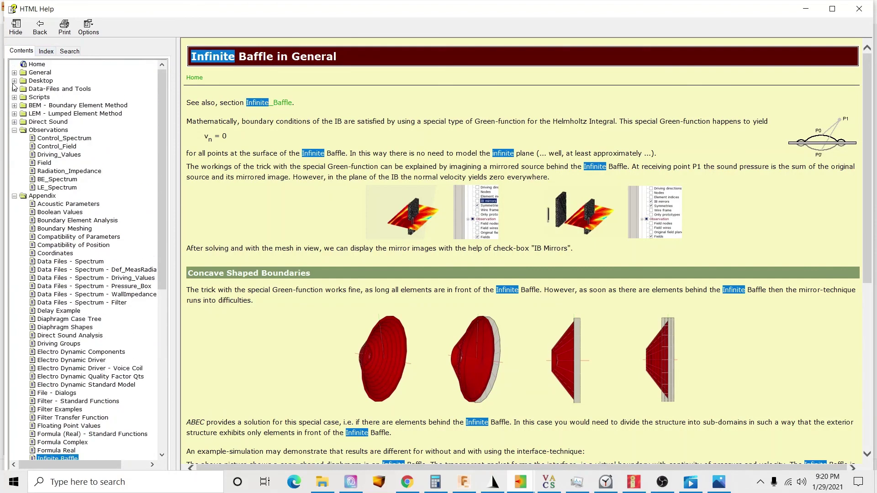
click(14, 196)
click(14, 130)
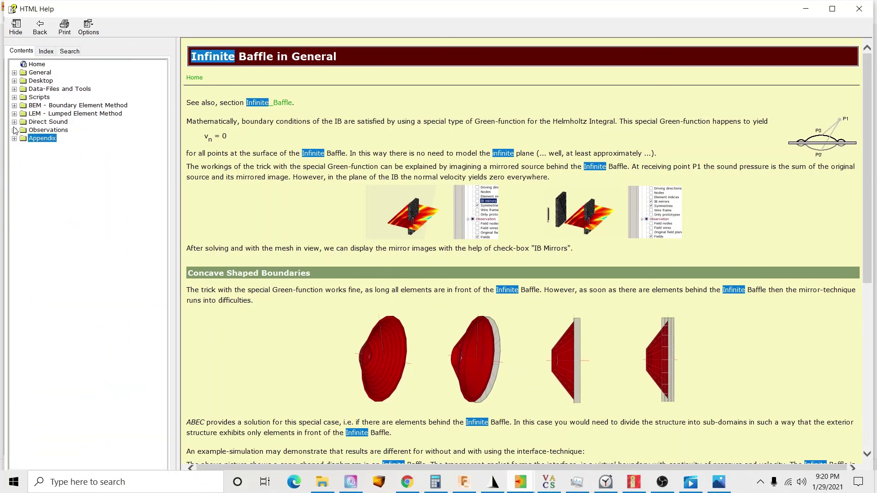